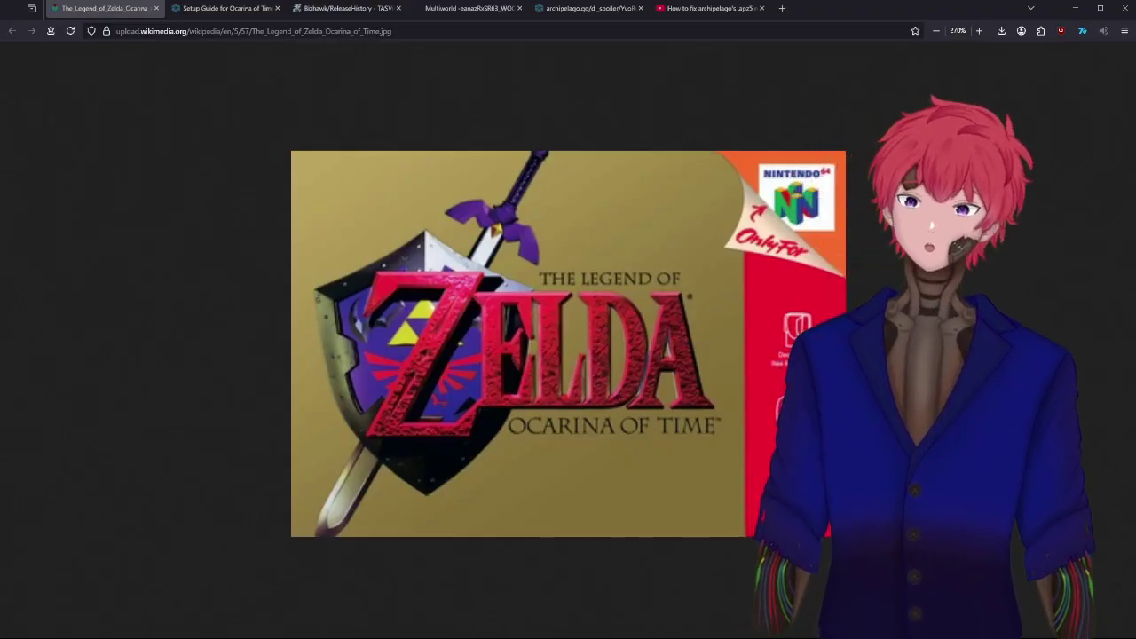
Step: Switch to the 'Setup Guide for Ocarina of Time' tab to see its required software section
click(224, 8)
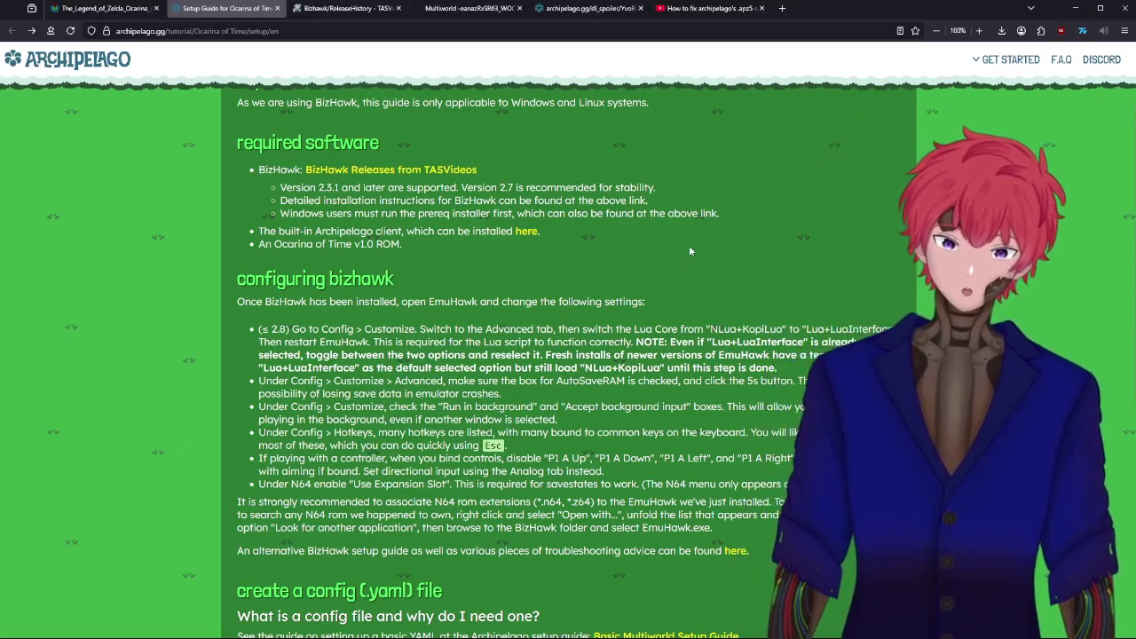
click(329, 11)
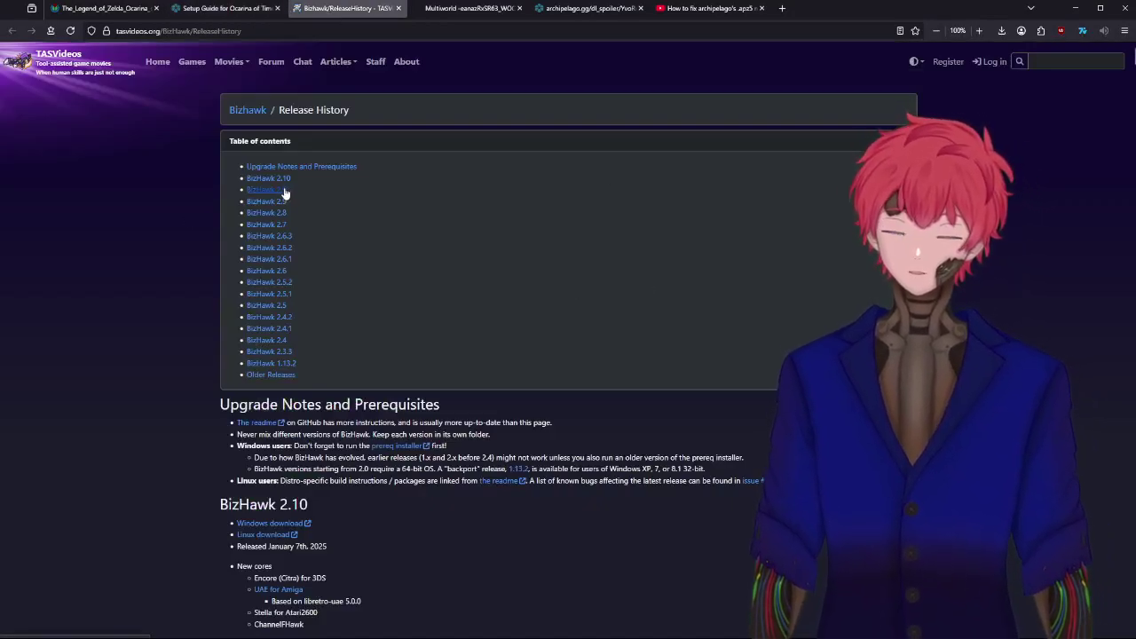
key(ctrl+plus)
key(ctrl+plus)
key(ctrl+plus)
key(ctrl+plus)
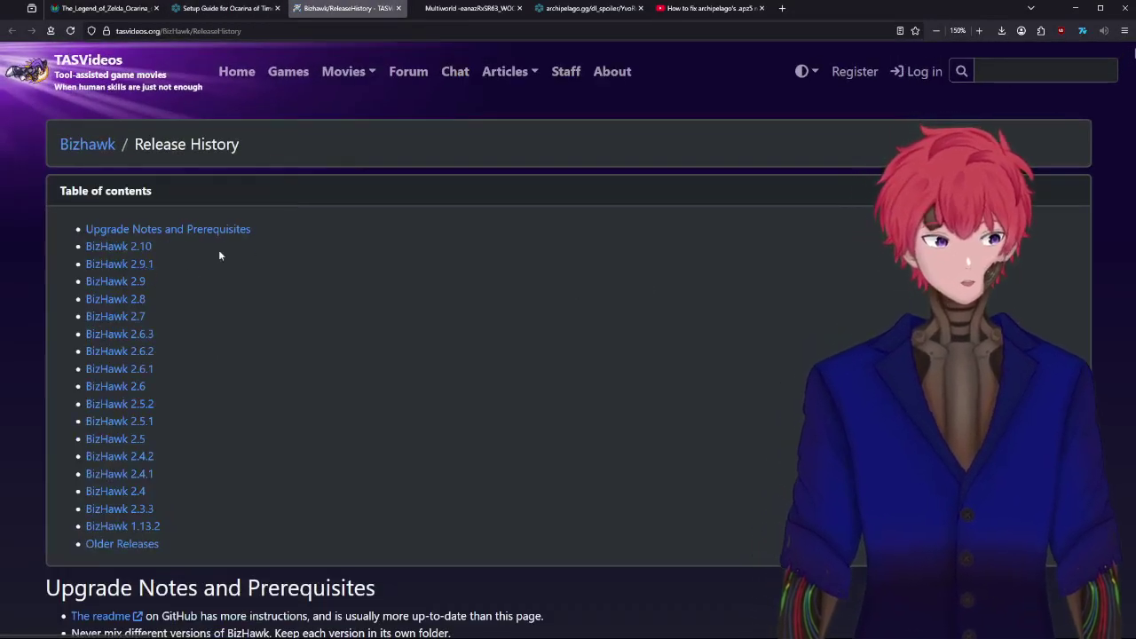
click(226, 8)
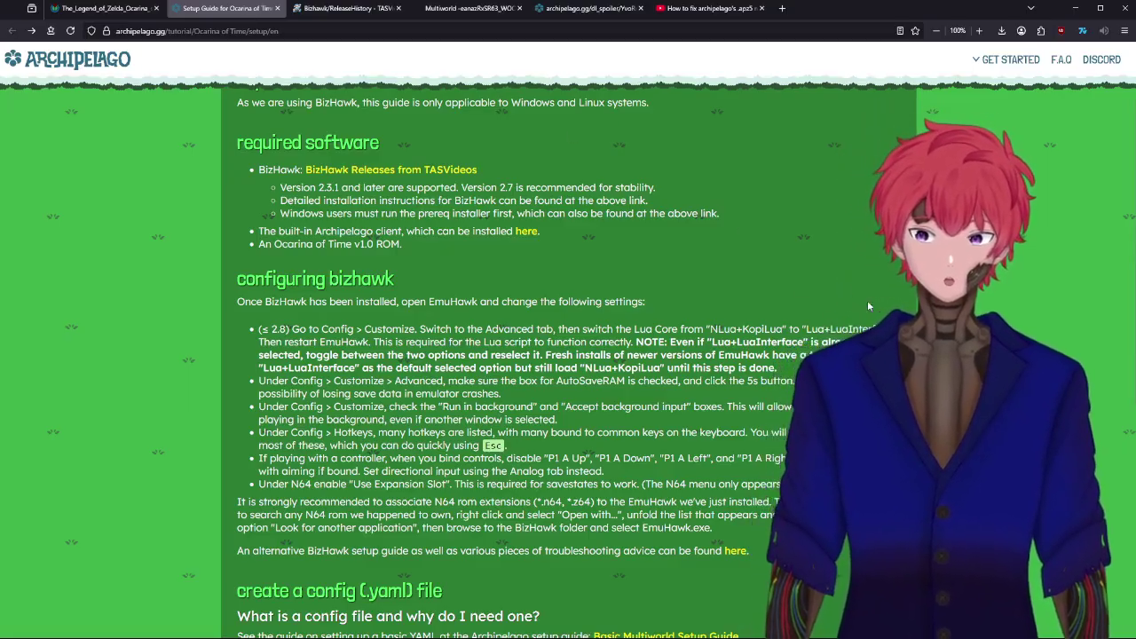
Step: Open the Archipelago GitHub releases page and select Setup.Archipelago.0.6.1.exe among the 0.6.1 assets
click(527, 234)
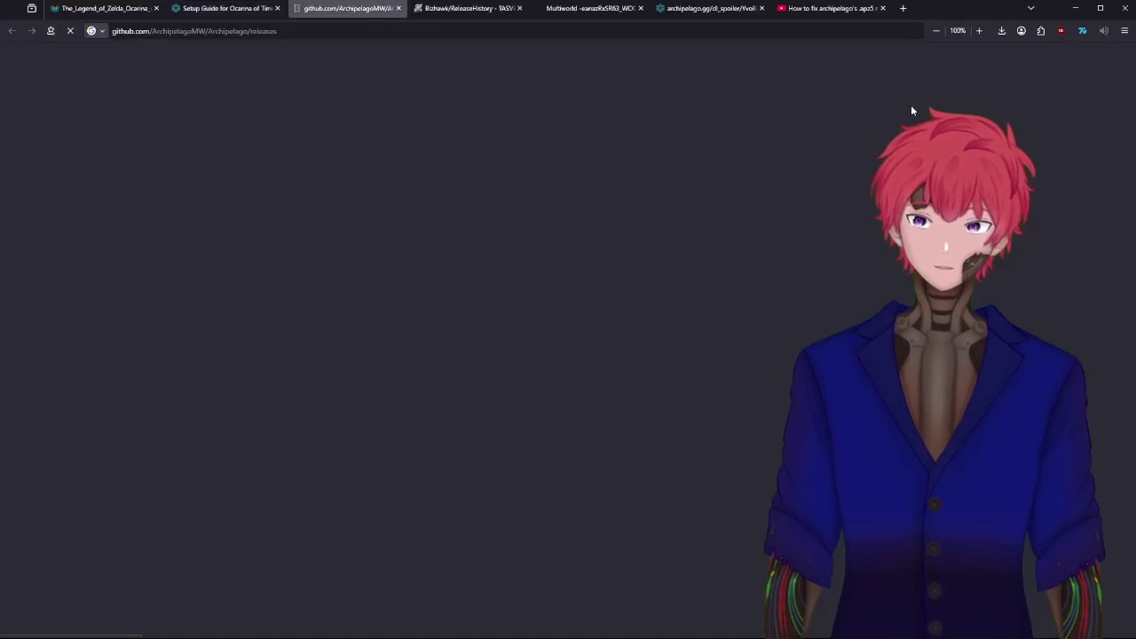
scroll(460, 200, down, 2)
scroll(460, 200, down, 5)
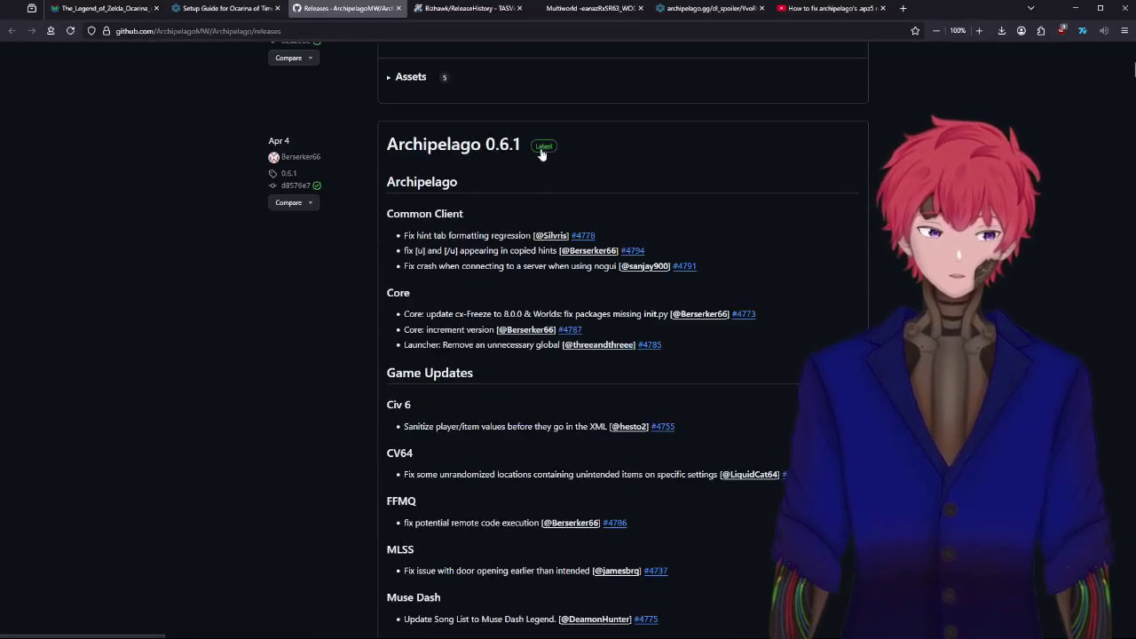
scroll(577, 165, up, 3)
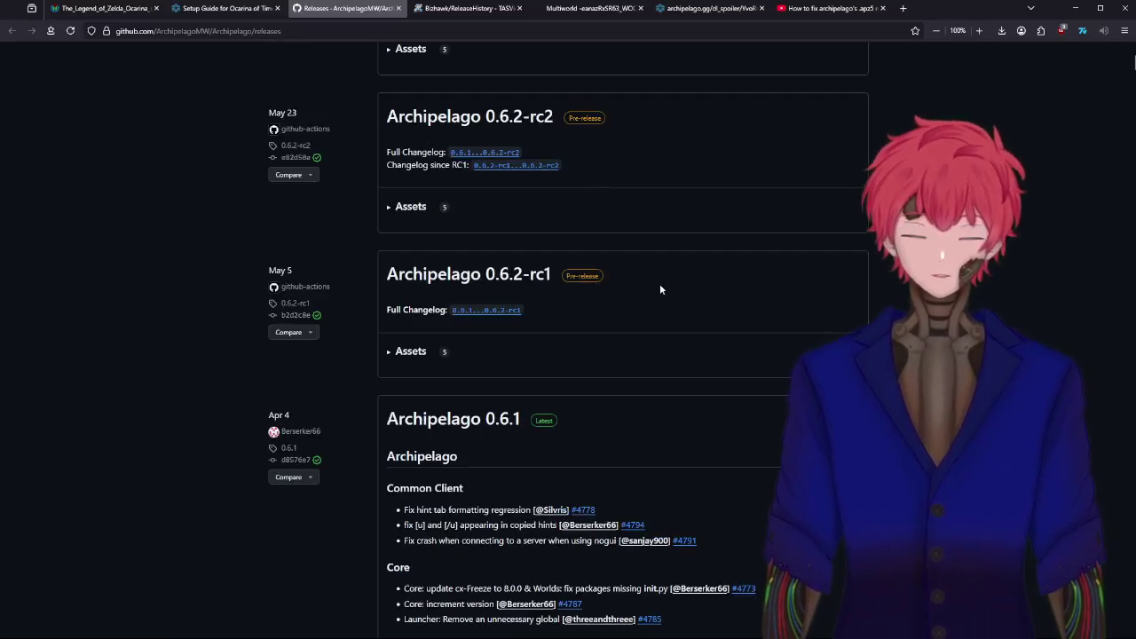
scroll(537, 248, down, 2)
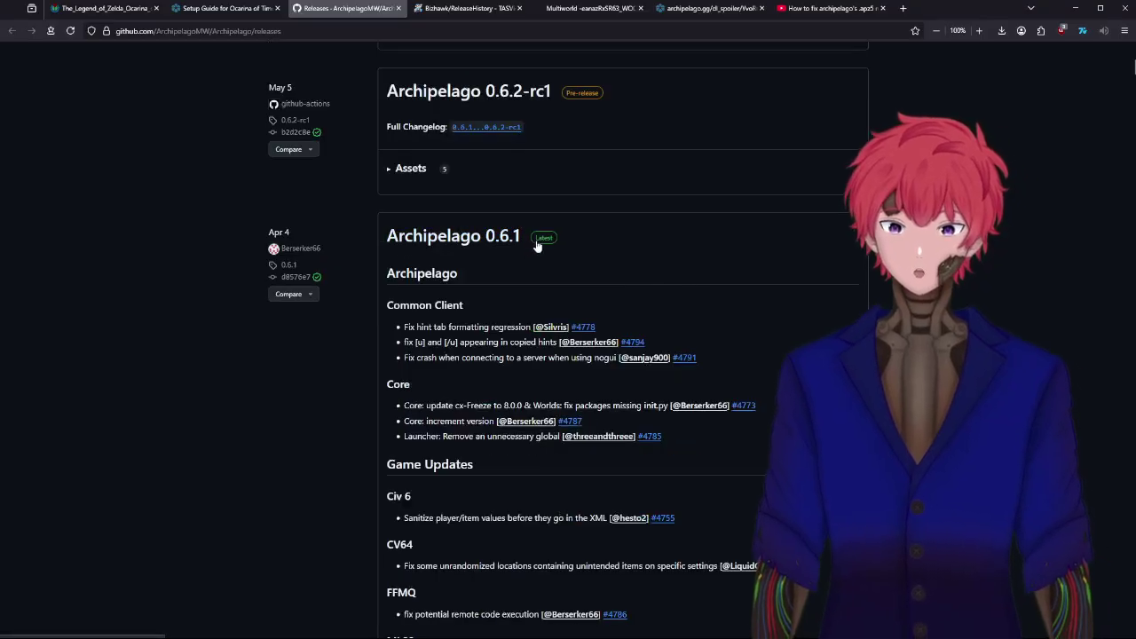
scroll(536, 246, down, 8)
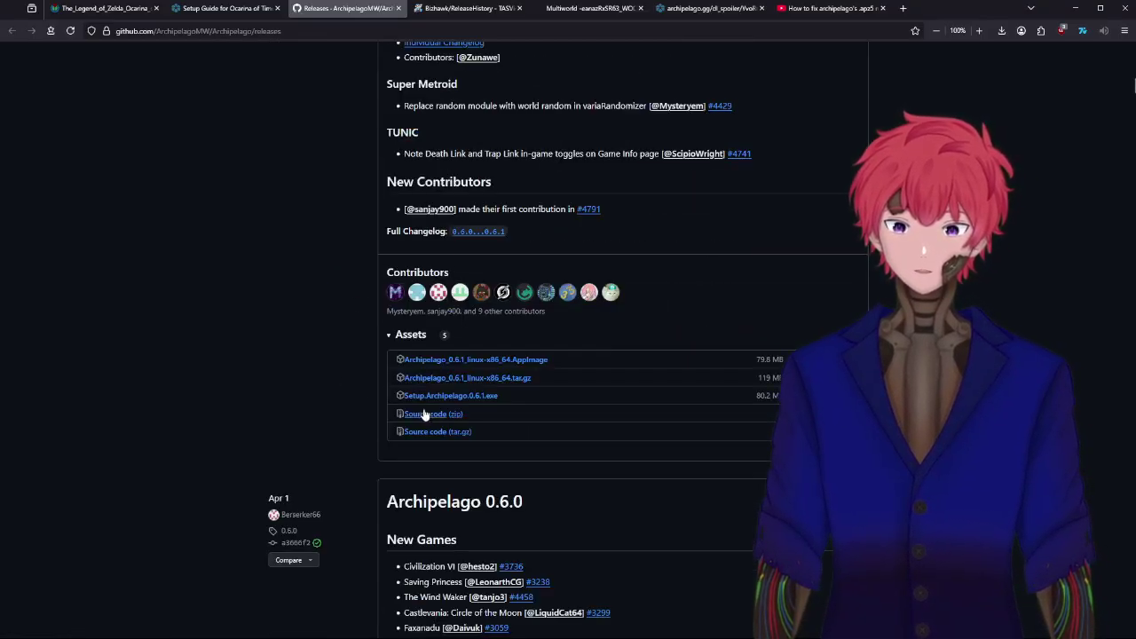
triple_click(522, 397)
scroll(535, 400, up, 4)
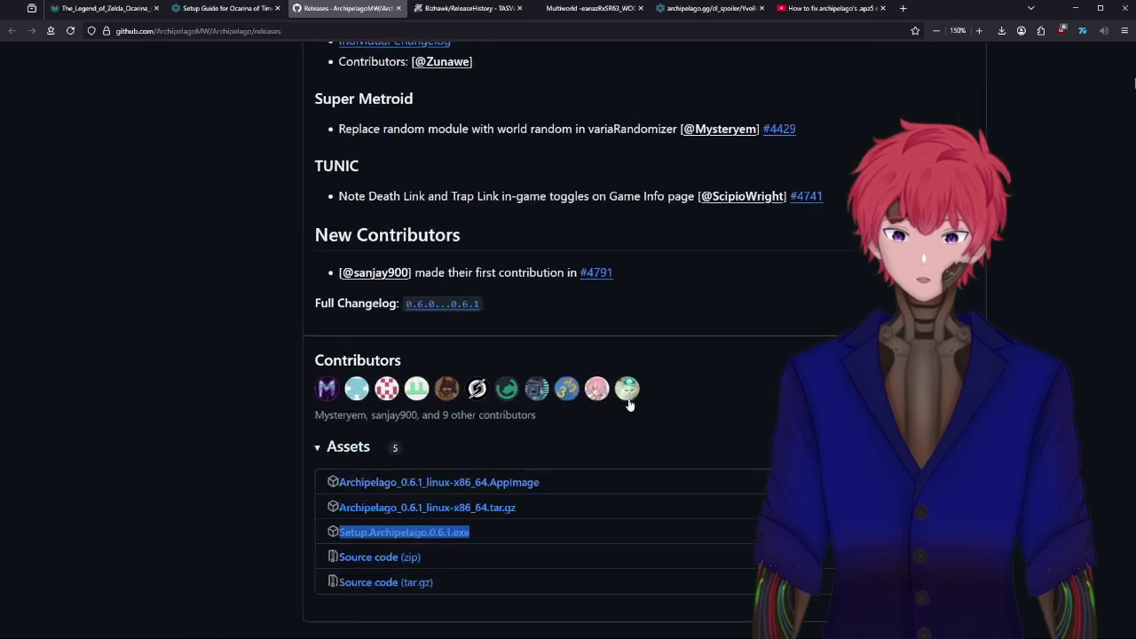
scroll(627, 404, down, 3)
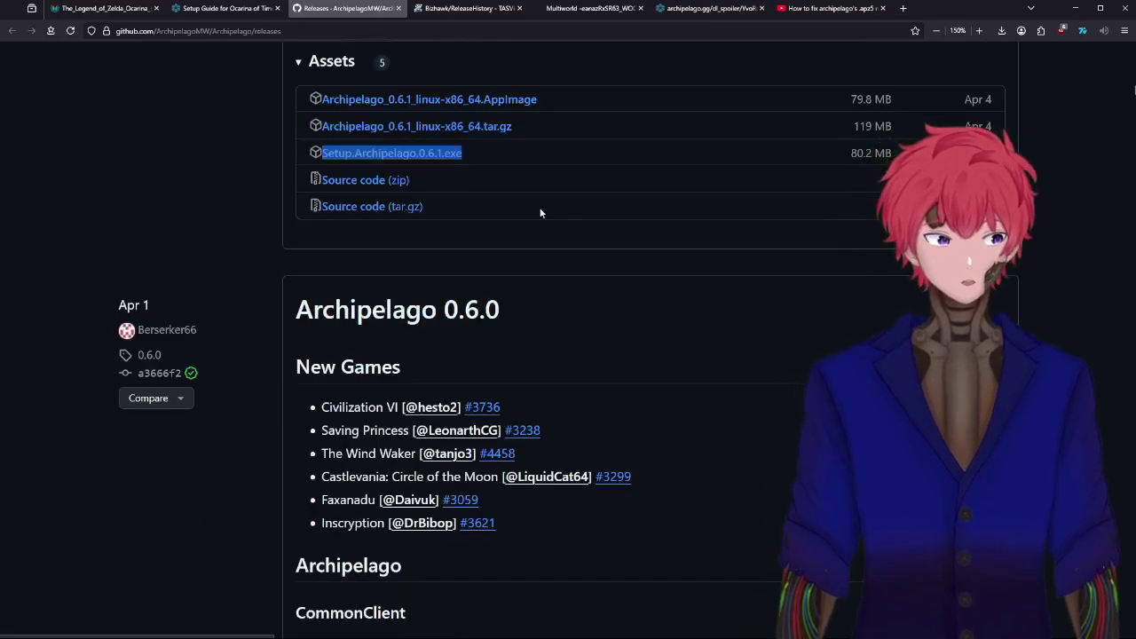
Step: Return to the Ocarina of Time setup guide at its BizHawk configuration steps
click(225, 11)
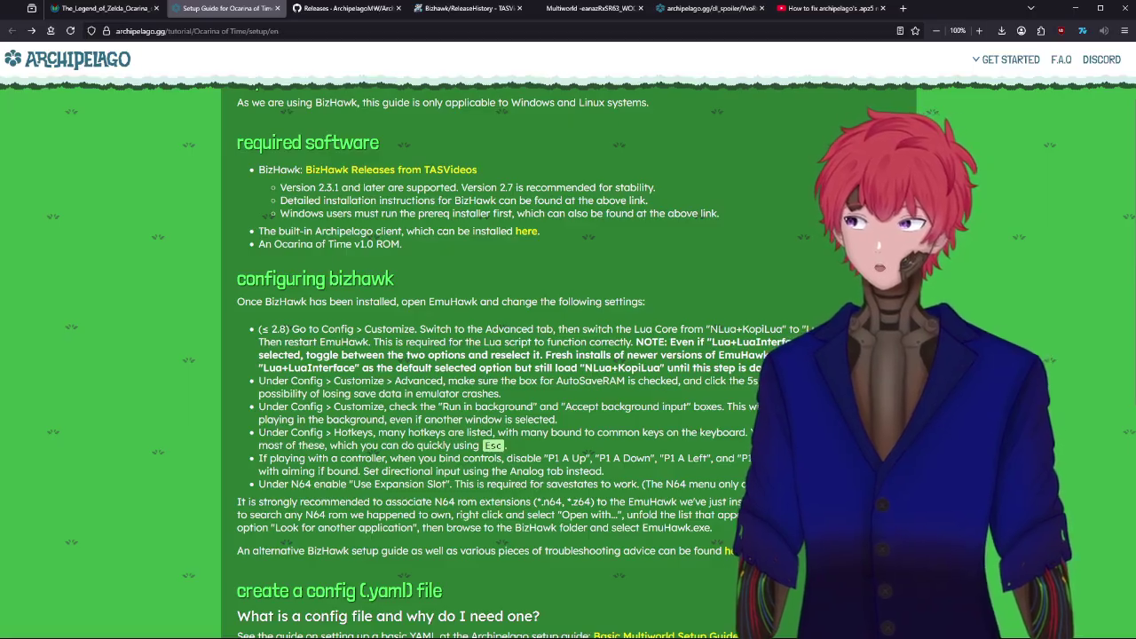
Step: In Config > Customize, confirm AutoSaveRAM every 5s, Run in background and Accept background input
drag(134, 185, 934, 91)
click(936, 103)
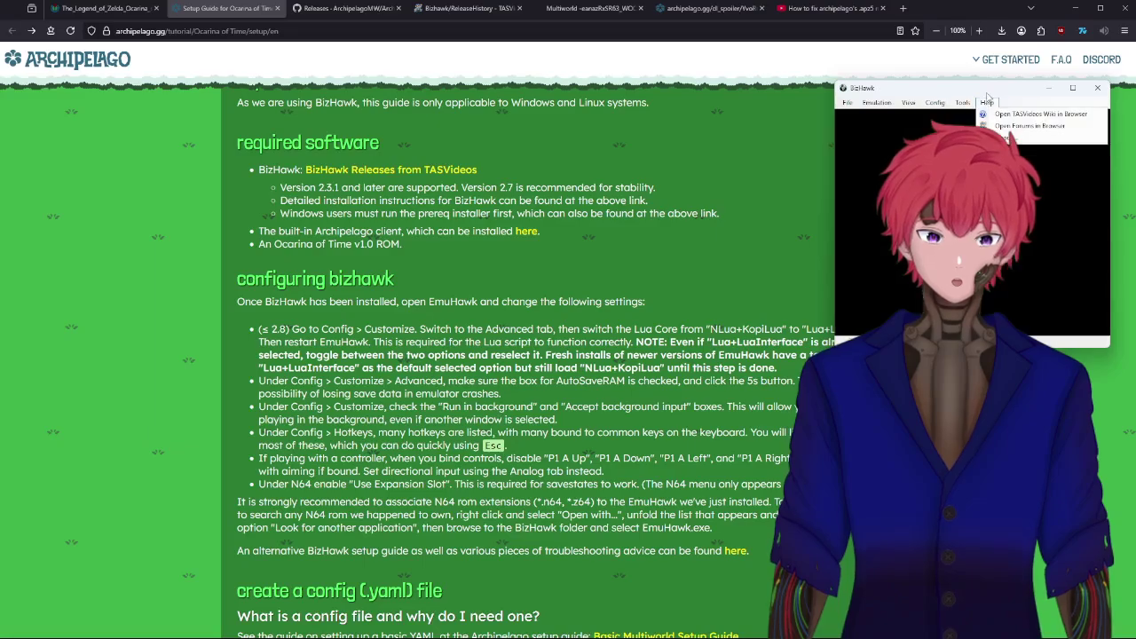
click(936, 103)
drag(936, 89, 785, 88)
click(936, 103)
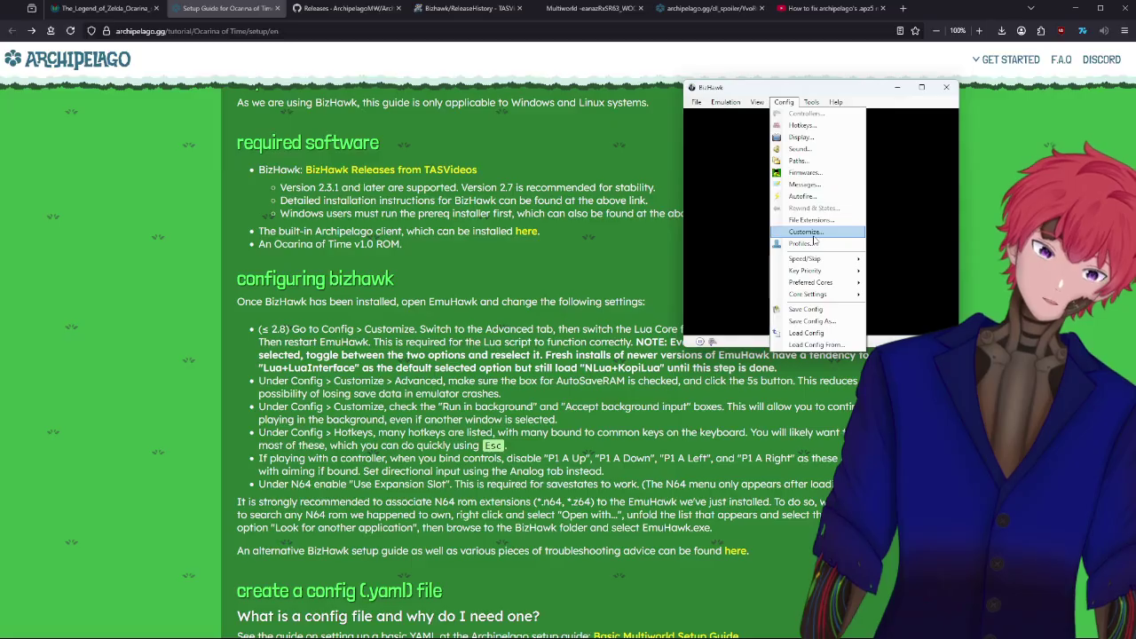
click(812, 234)
drag(838, 95, 513, 81)
click(461, 95)
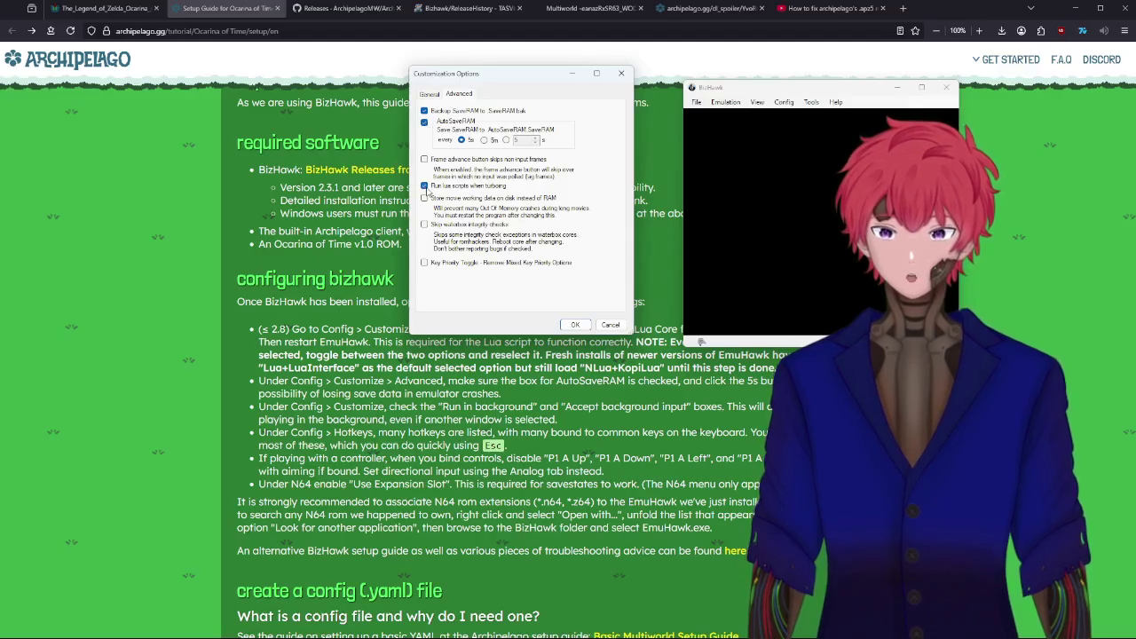
click(429, 94)
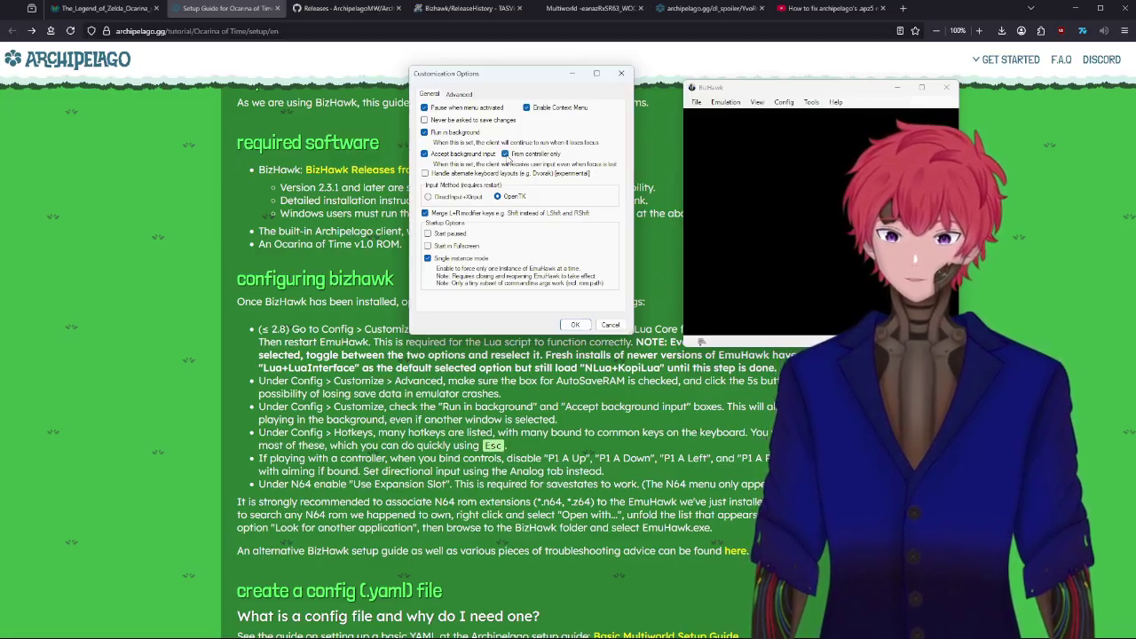
Step: Close Customize, then review the General and Save States hotkey bindings and close Hotkeys
click(622, 73)
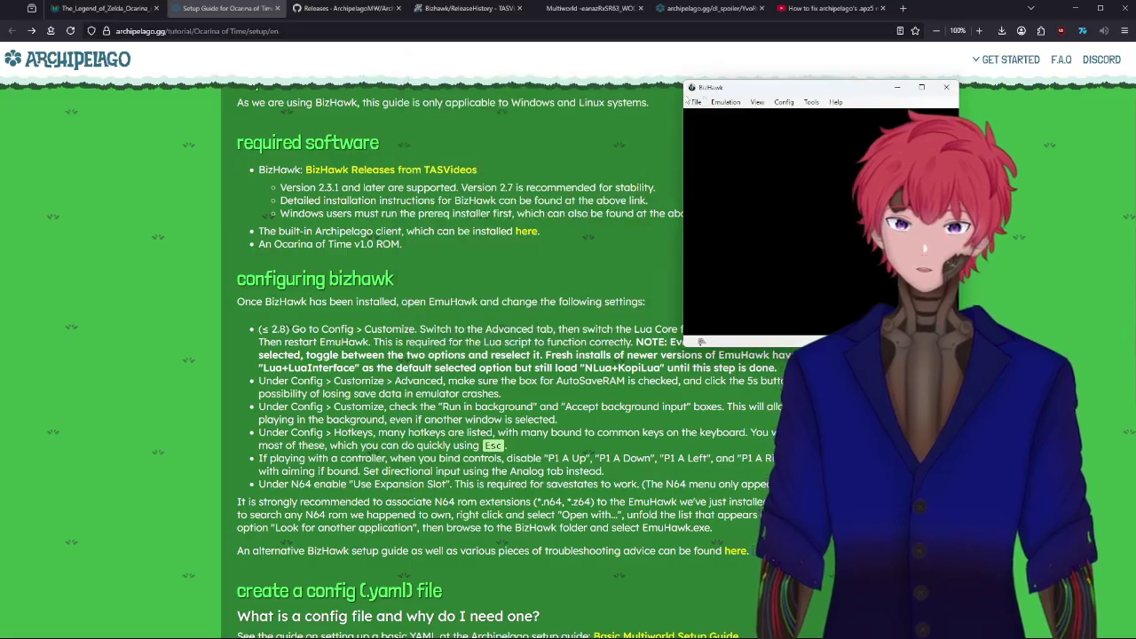
click(784, 102)
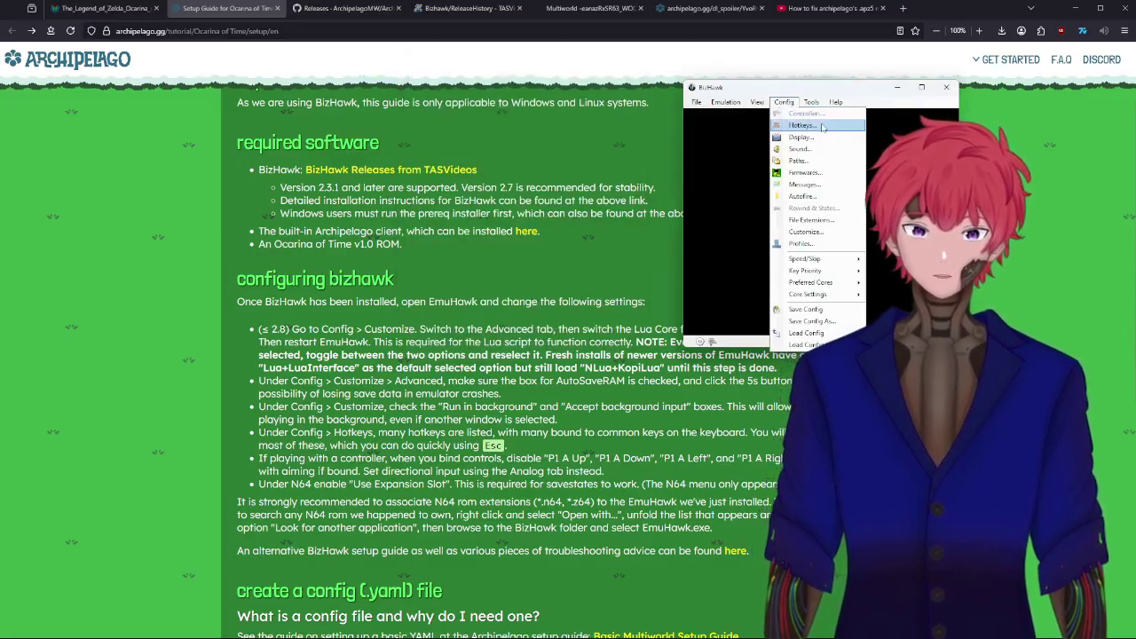
click(823, 127)
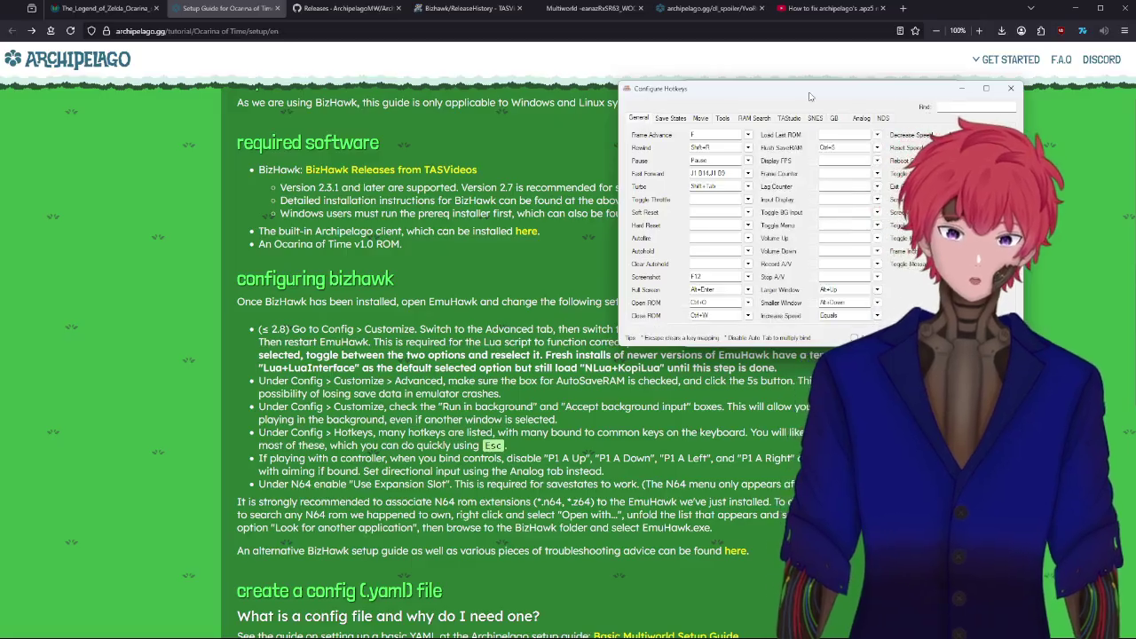
drag(810, 95, 376, 142)
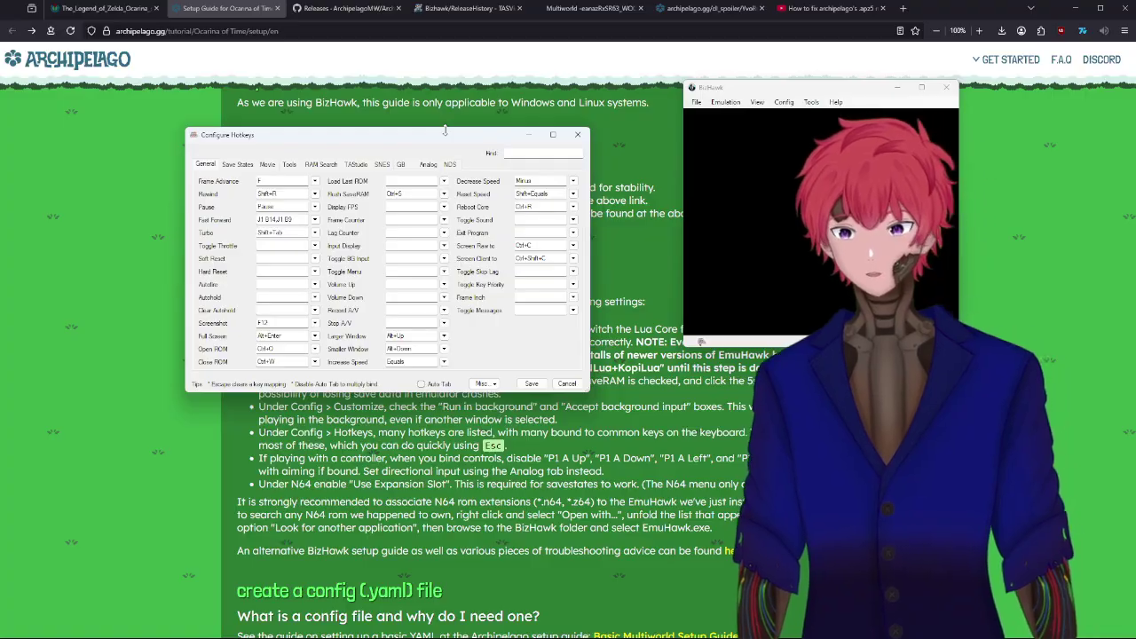
click(236, 165)
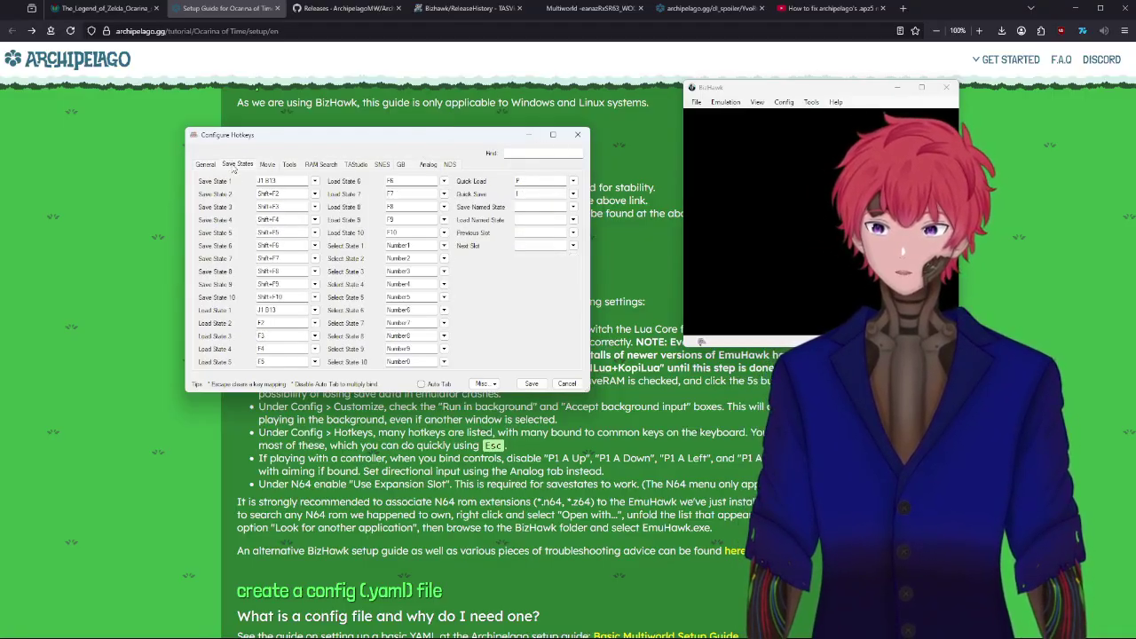
click(578, 135)
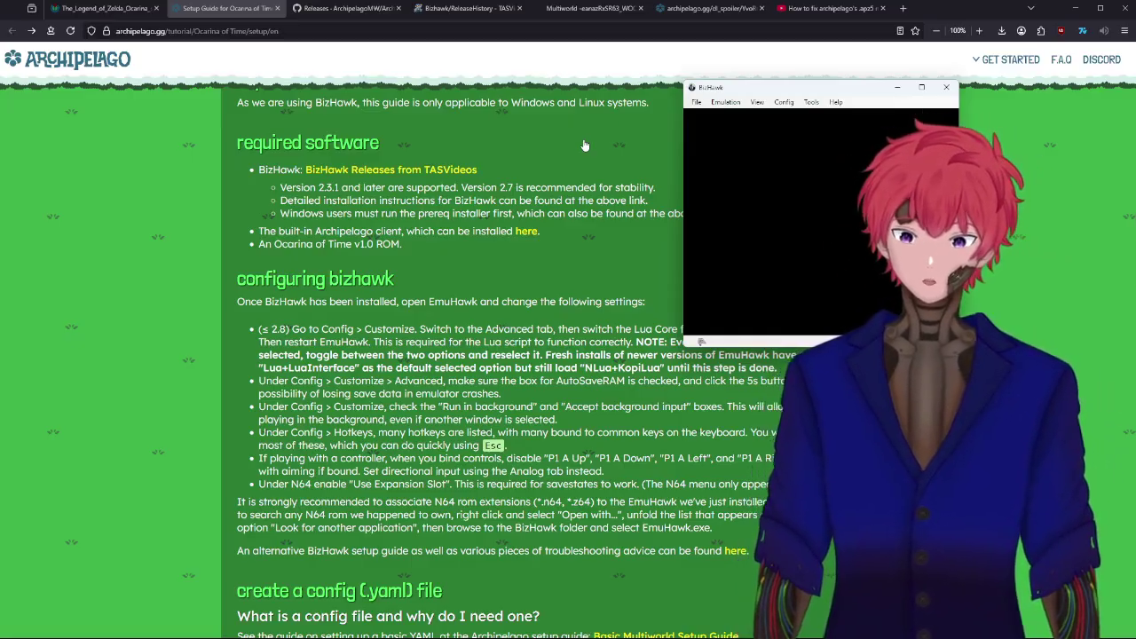
click(784, 102)
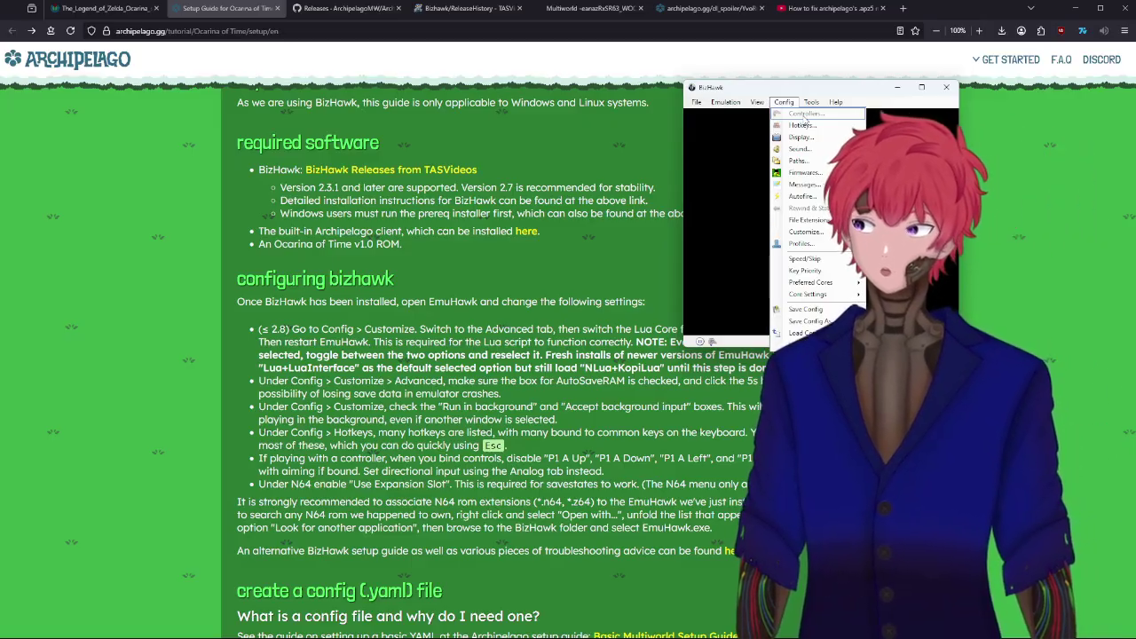
click(860, 89)
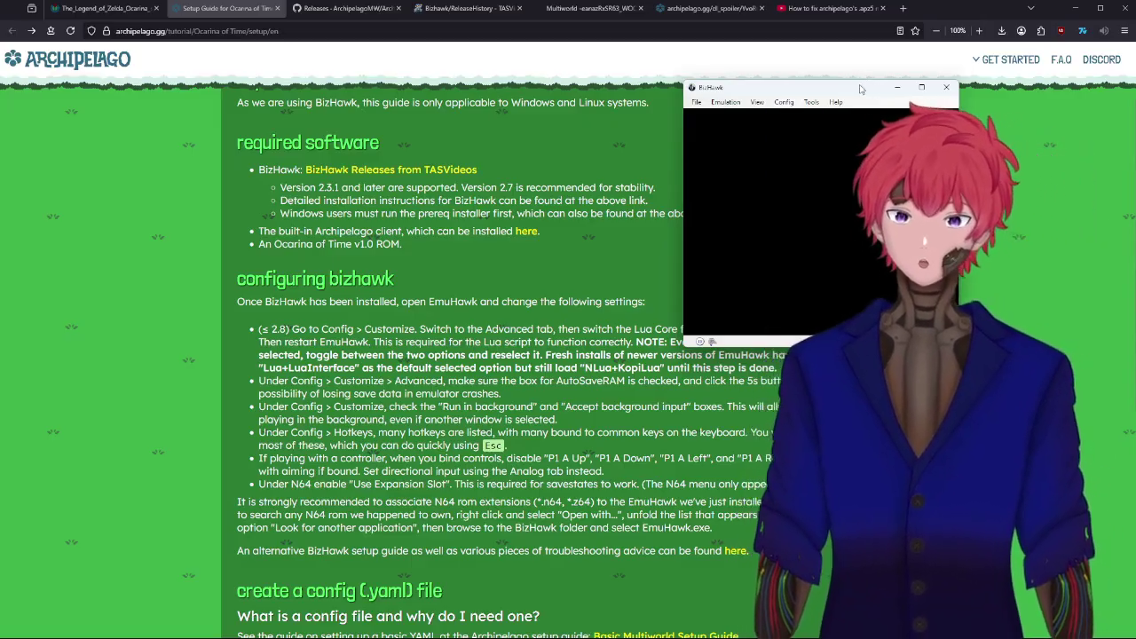
Step: On the multiworld room page, download the Ocarina of Time slot's APZ5 patch file
click(586, 12)
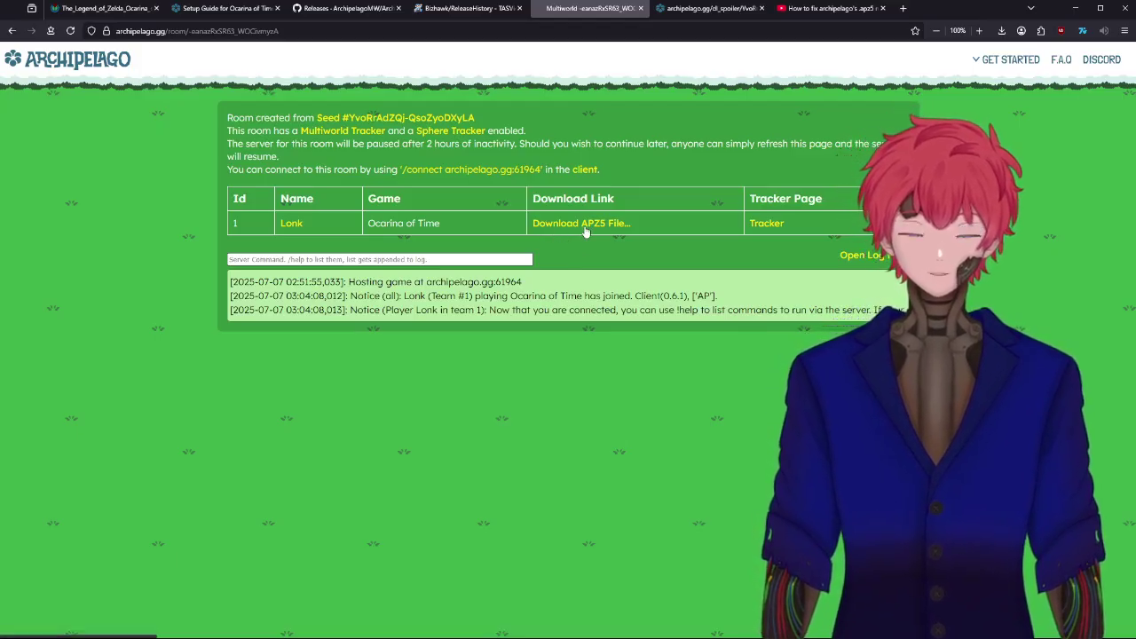
click(585, 231)
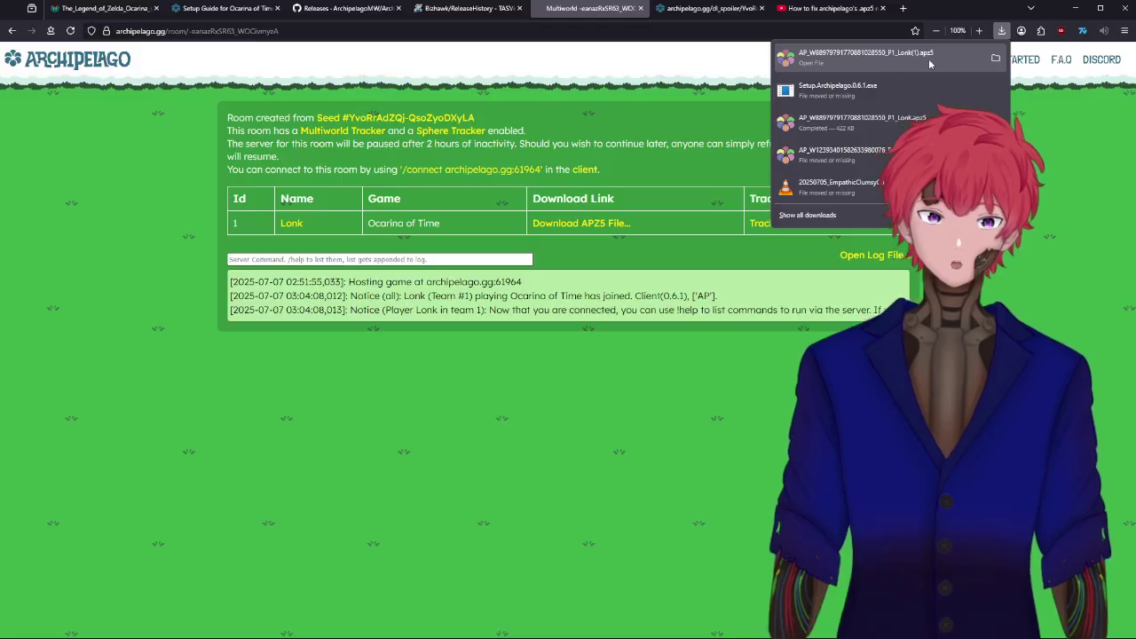
Step: Open the downloaded .apz5 patch to launch the Ocarina of Time client pointed at archipelago.gg:61964
click(915, 125)
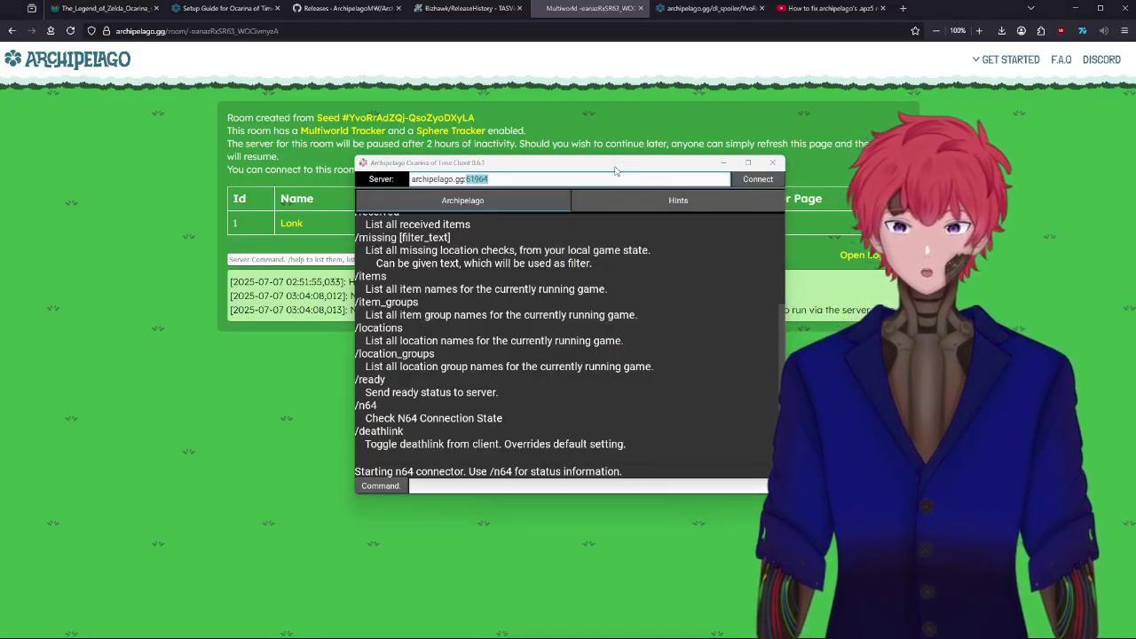
Step: Move the Archipelago client to the left edge and shift EmuHawk slightly left
drag(615, 169, 289, 158)
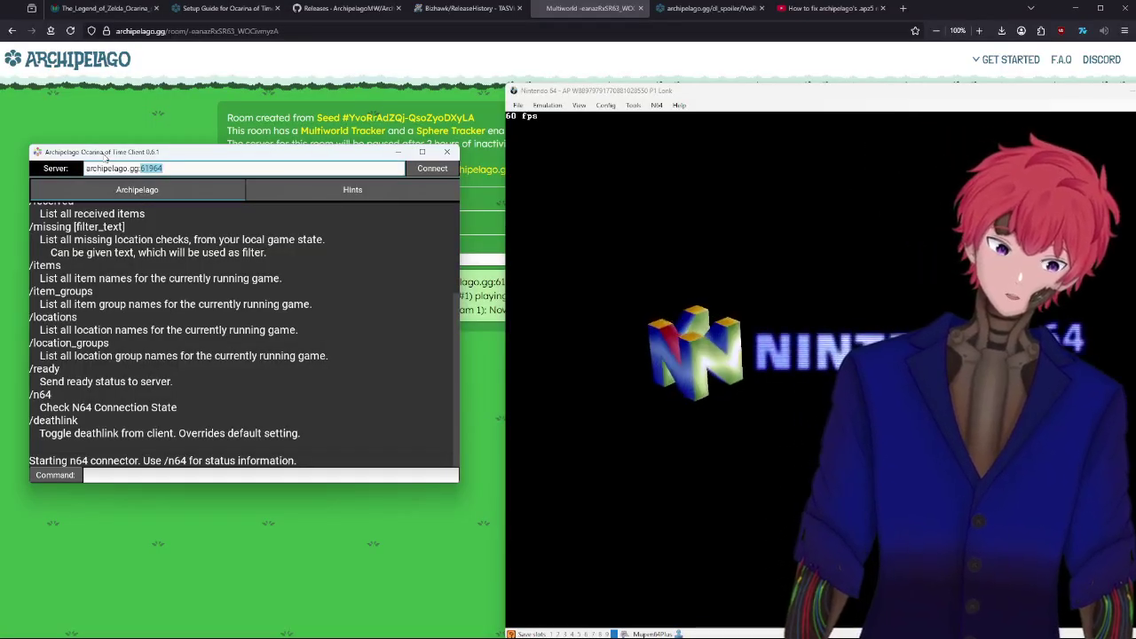
drag(757, 96, 555, 90)
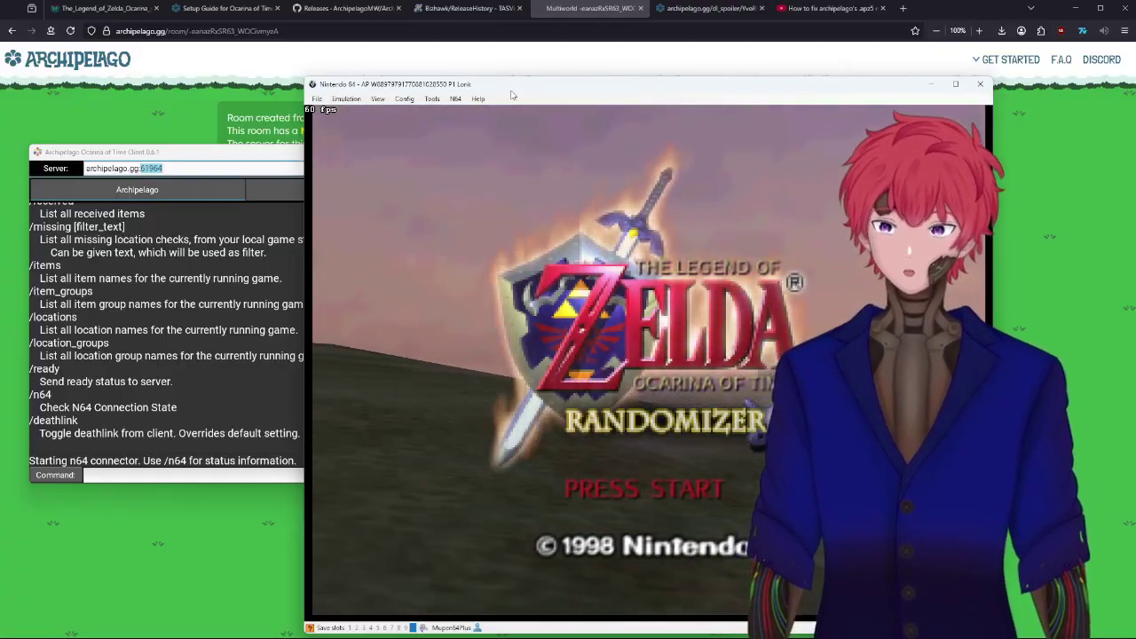
Step: Review the N64 Player 1 controller bindings and close the dialog without changes
click(404, 99)
click(428, 112)
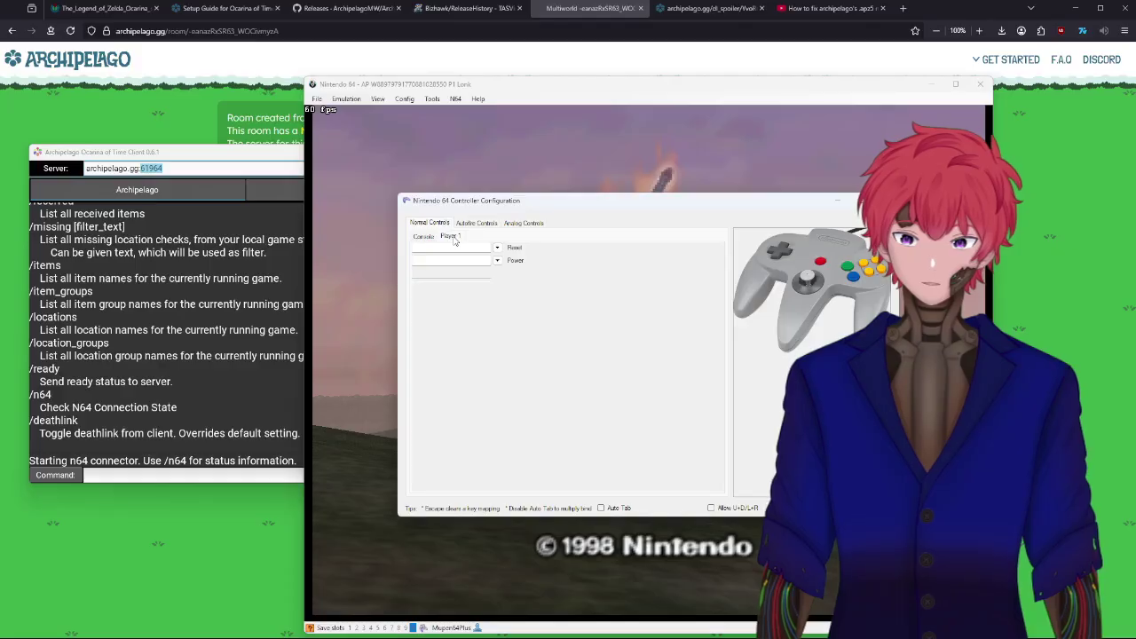
drag(533, 209, 404, 170)
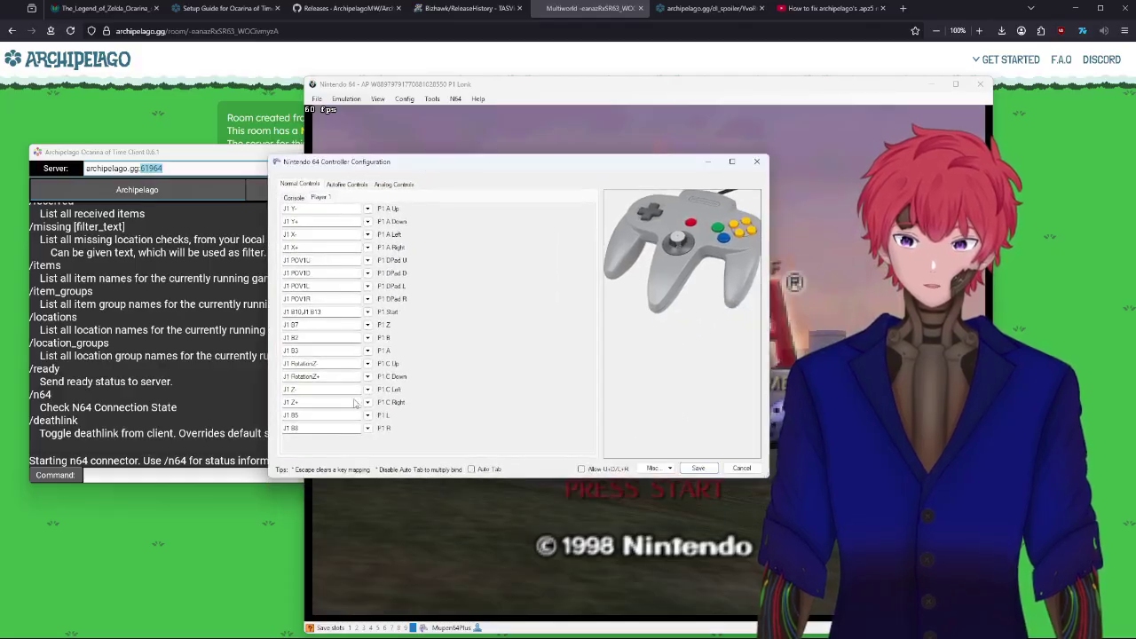
click(758, 164)
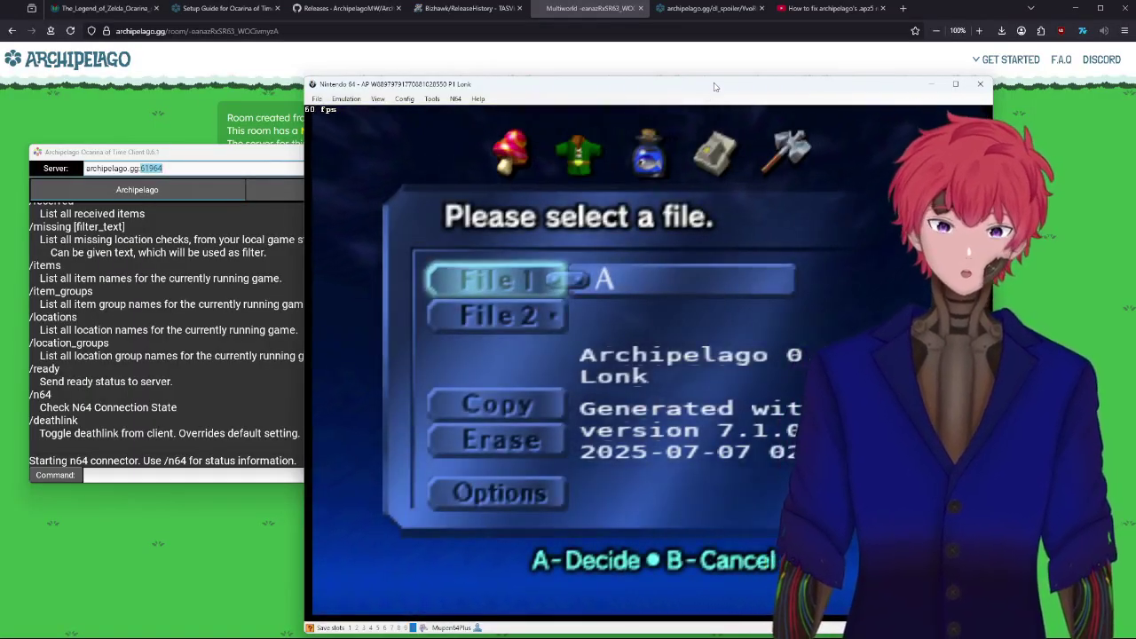
Step: Drag EmuHawk right and down so the Archipelago client is fully visible beside it
drag(710, 88, 507, 51)
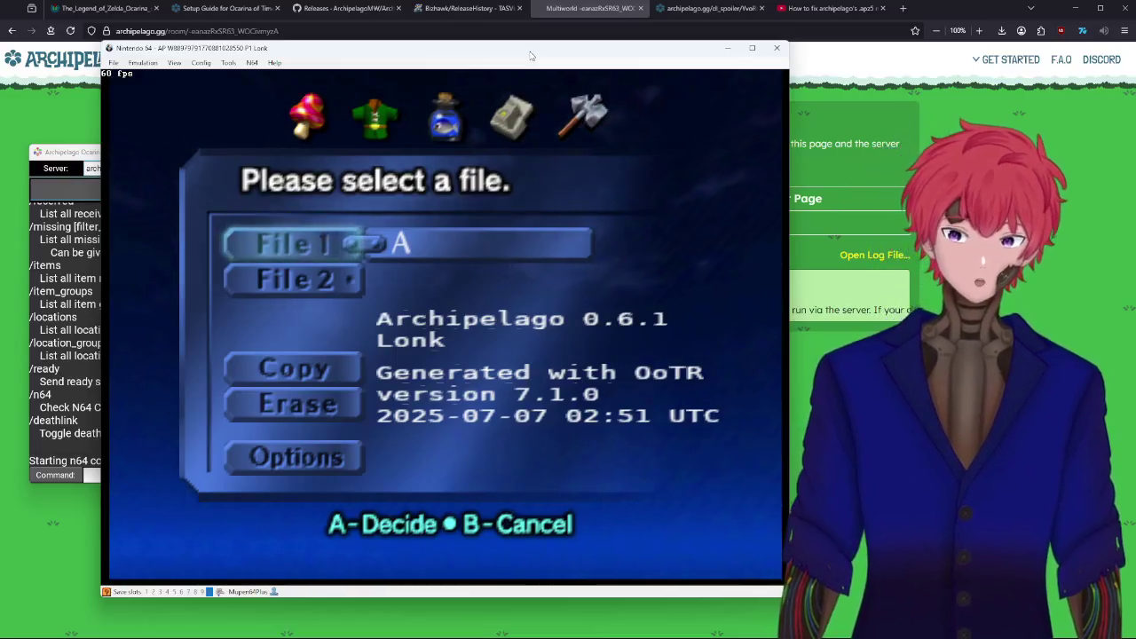
drag(530, 55, 797, 117)
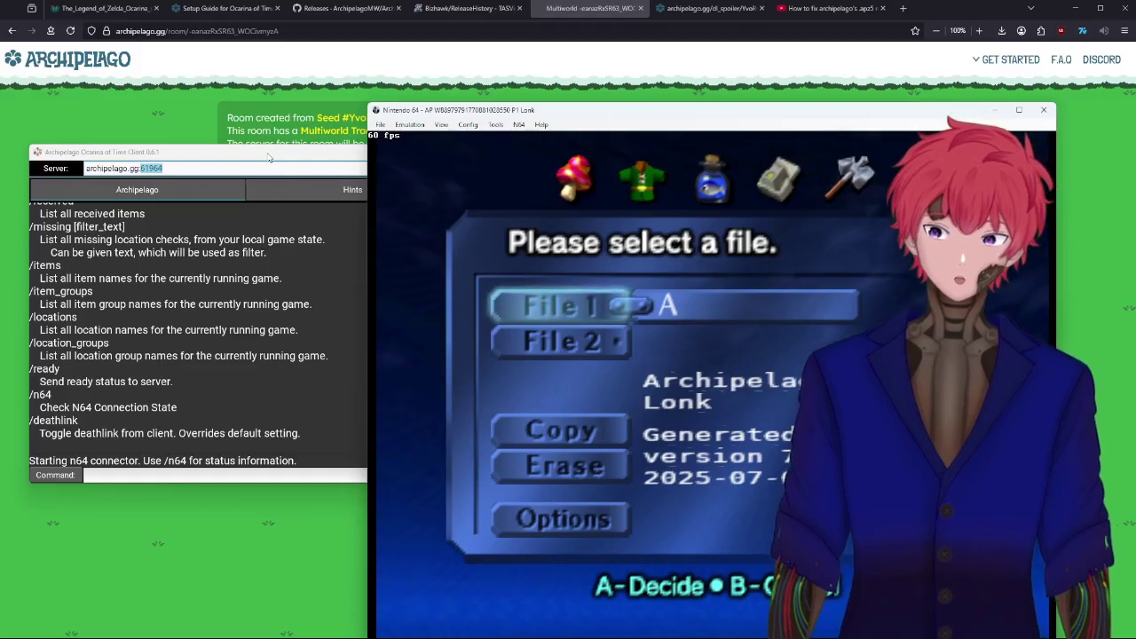
Step: Arrange the client and emulator windows and connect the client to archipelago.gg:61964
drag(269, 158, 145, 262)
drag(551, 114, 790, 79)
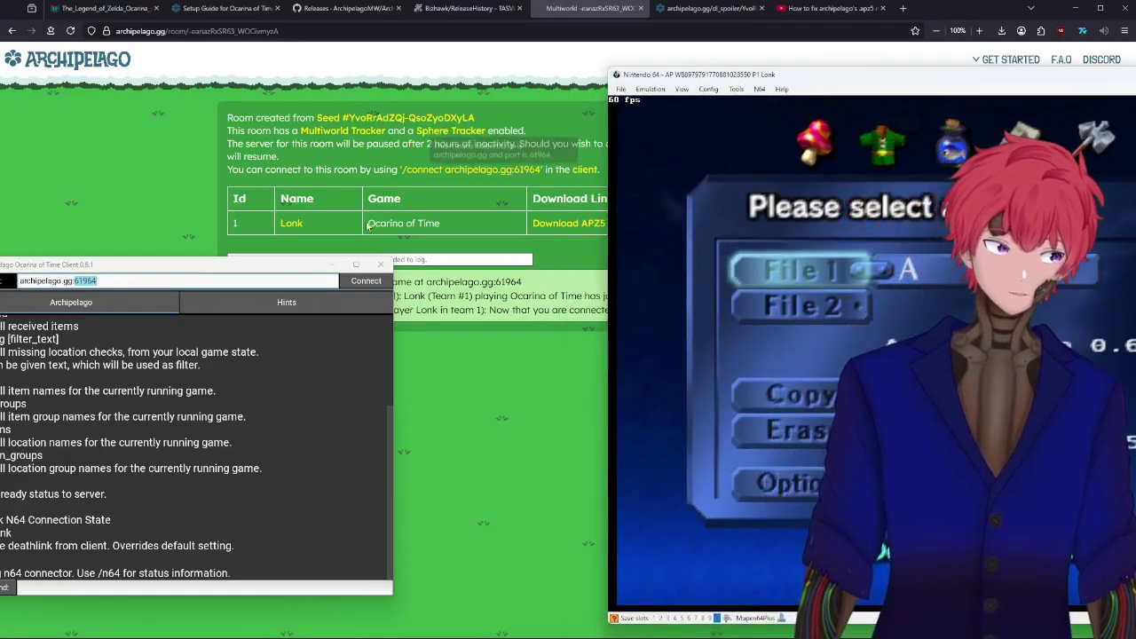
drag(270, 269, 335, 233)
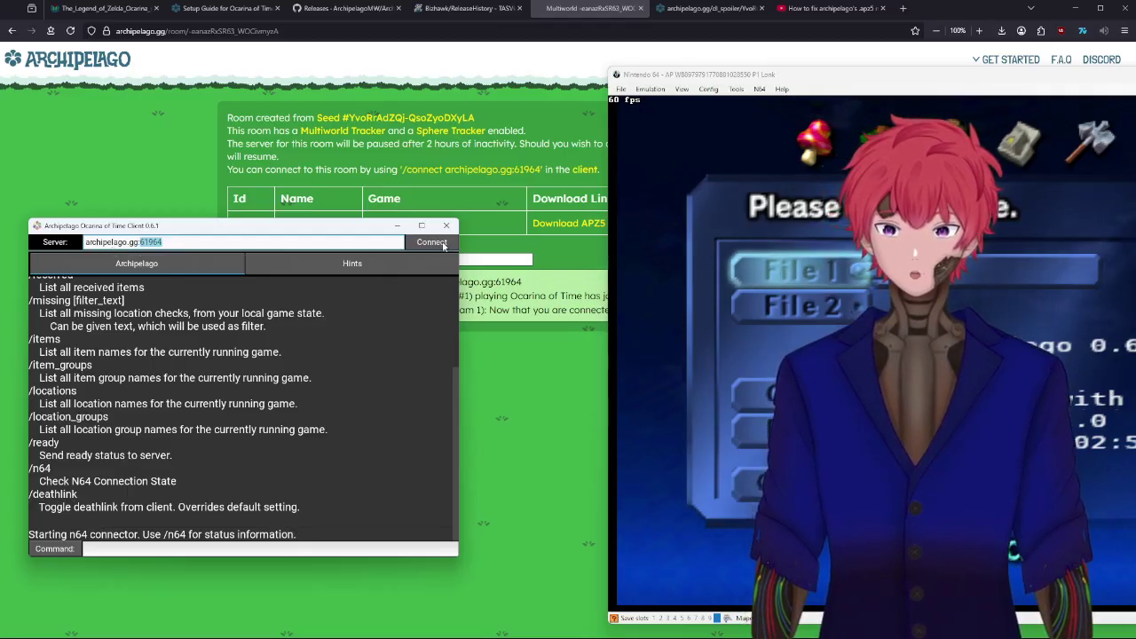
click(443, 244)
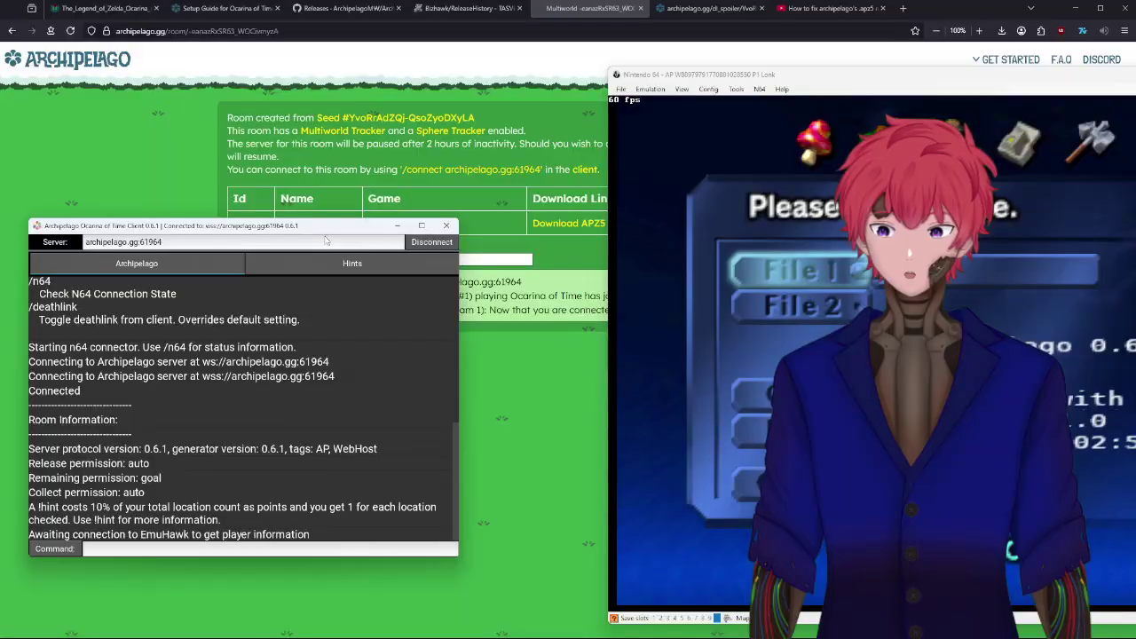
drag(308, 232, 316, 116)
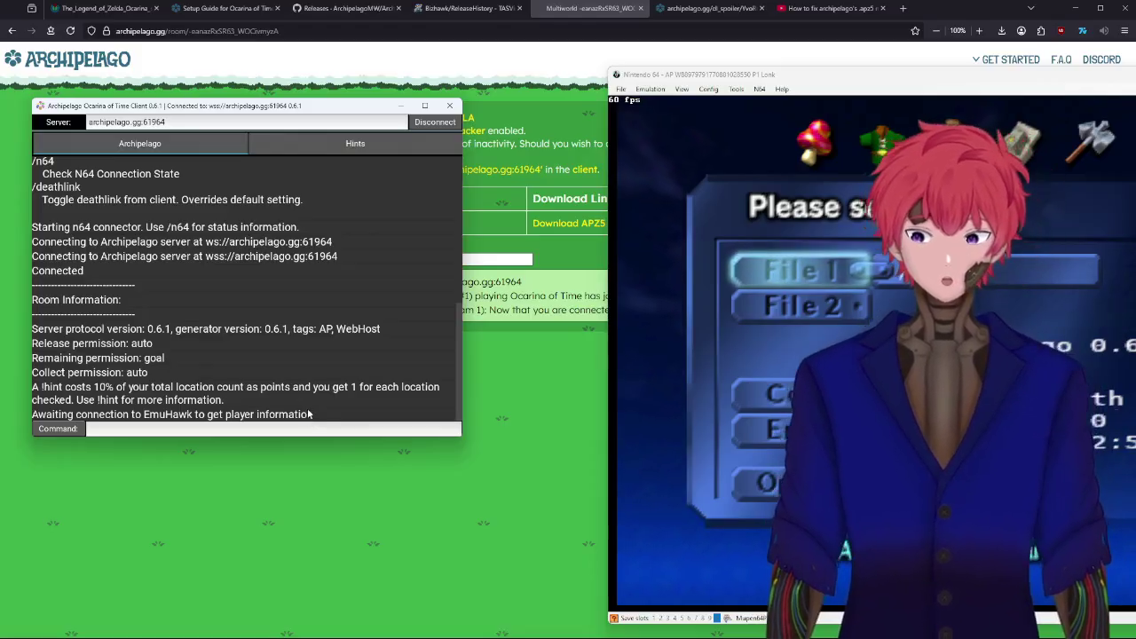
Step: Browse to C:\ProgramData\Archipelago\data\lua and select connector_oot.lua
click(382, 636)
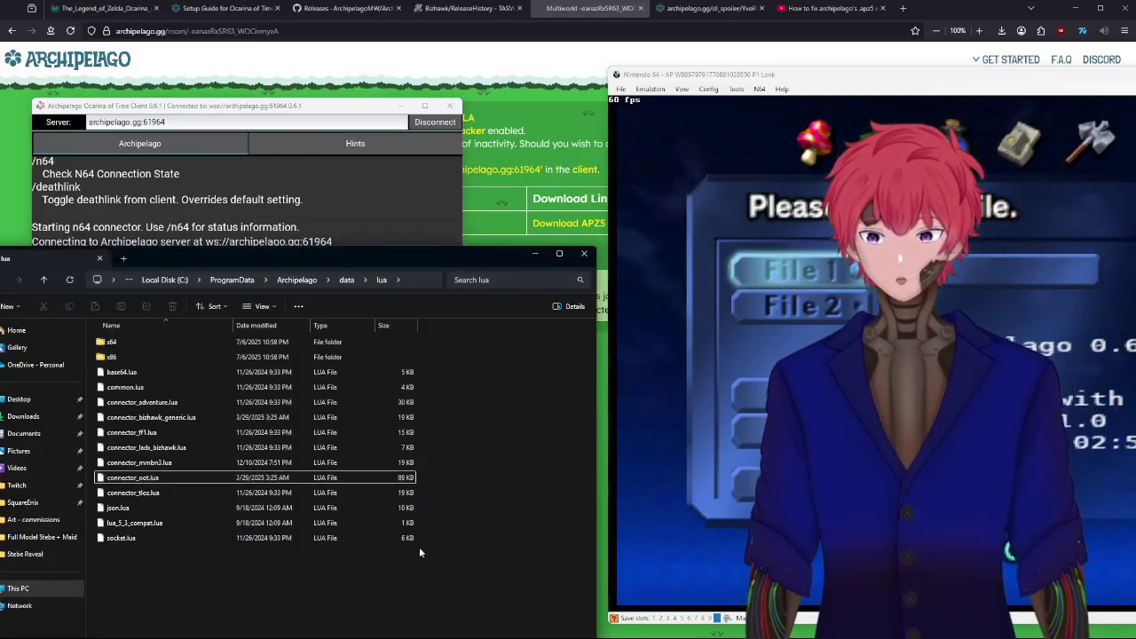
click(296, 280)
drag(315, 255, 214, 71)
double_click(207, 170)
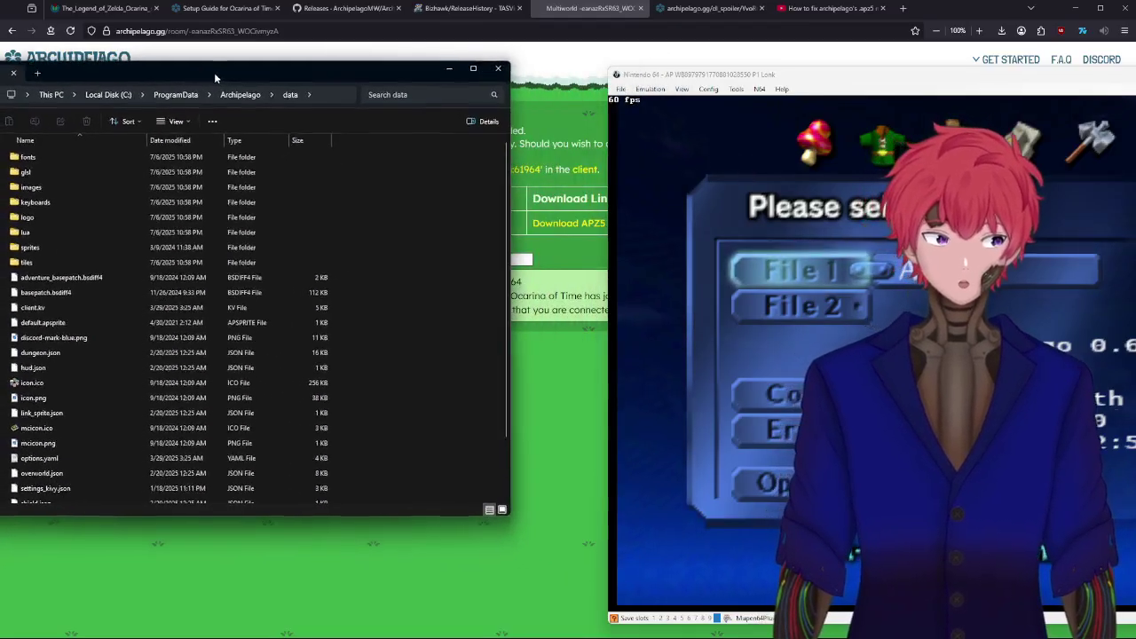
double_click(42, 230)
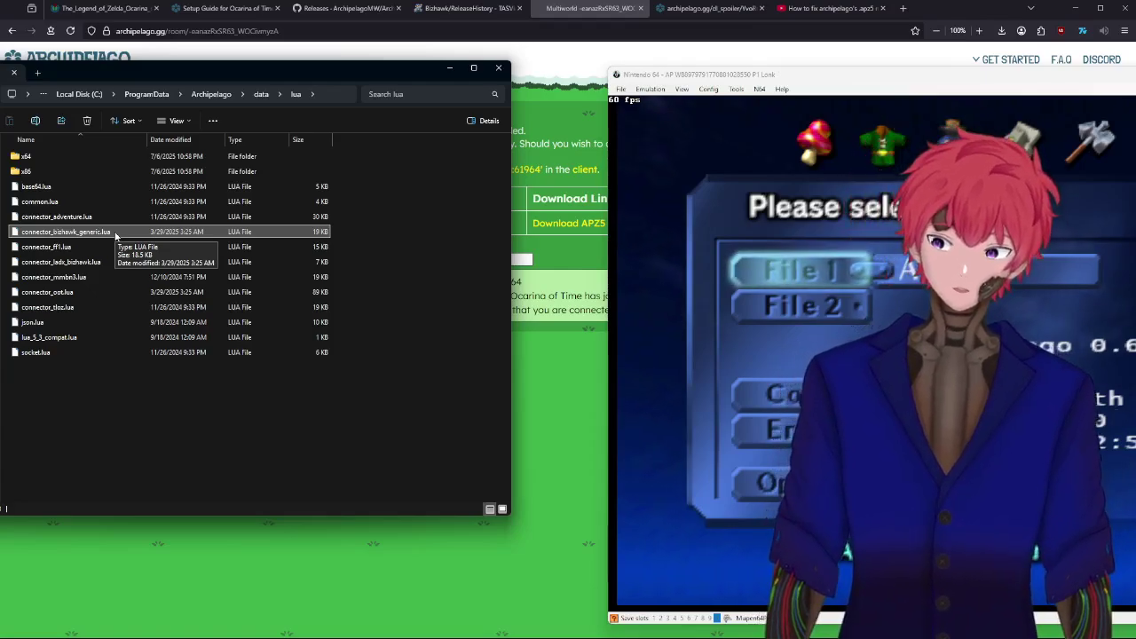
click(89, 293)
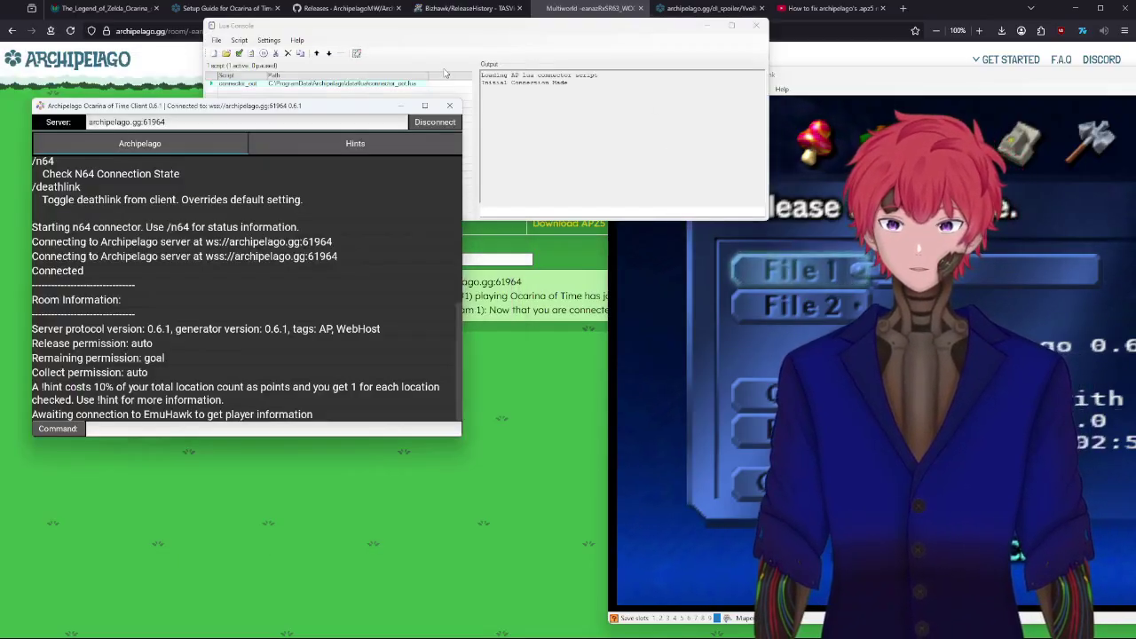
Step: Start the game from File 1 on the select screen
drag(344, 108, 311, 190)
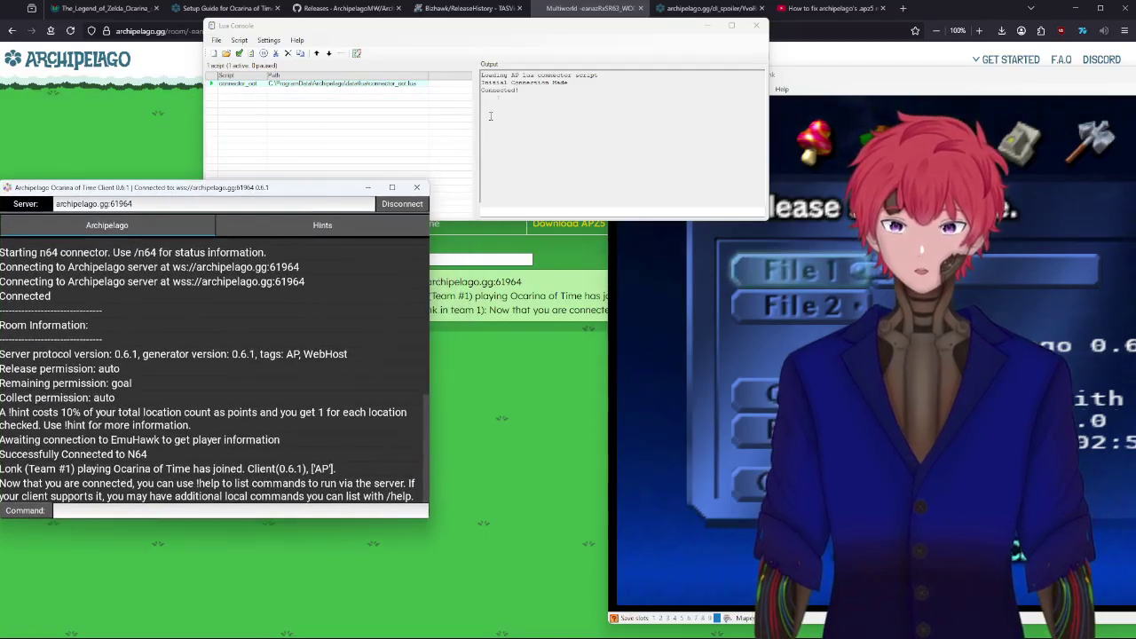
click(981, 101)
key(Return)
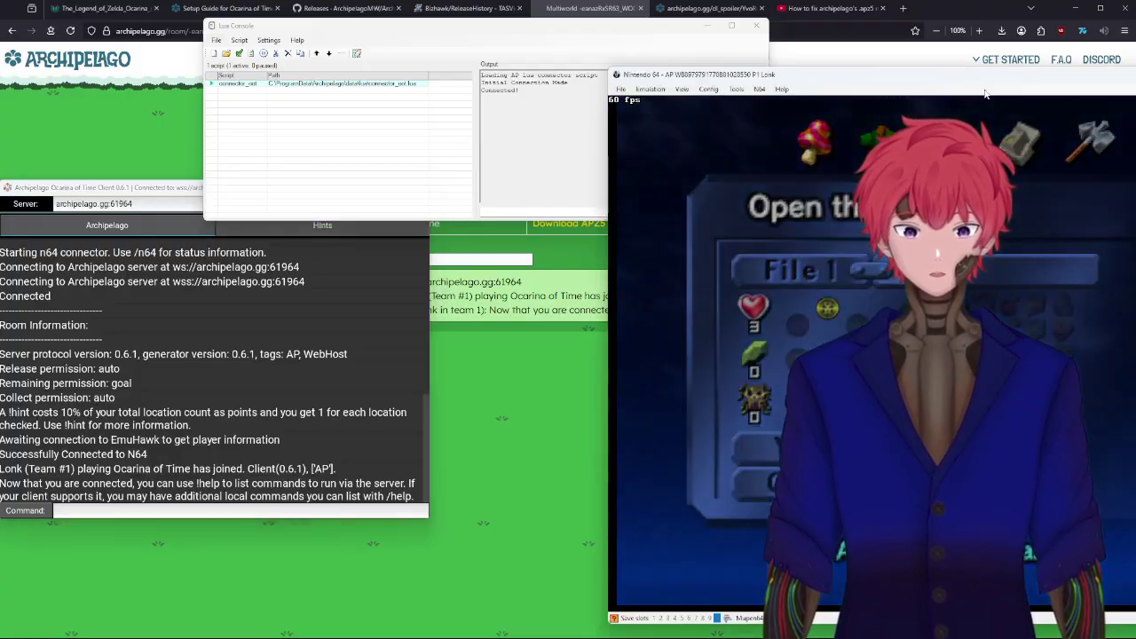
key(Return)
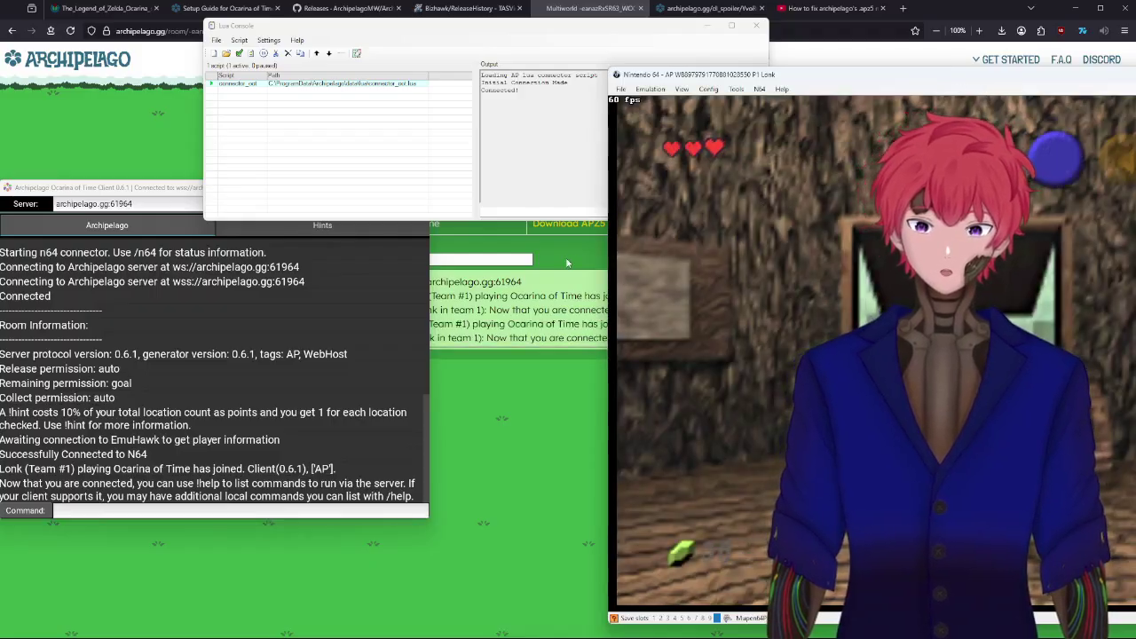
Step: Reposition the client to view the room log, then return focus to the game
drag(156, 187, 34, 308)
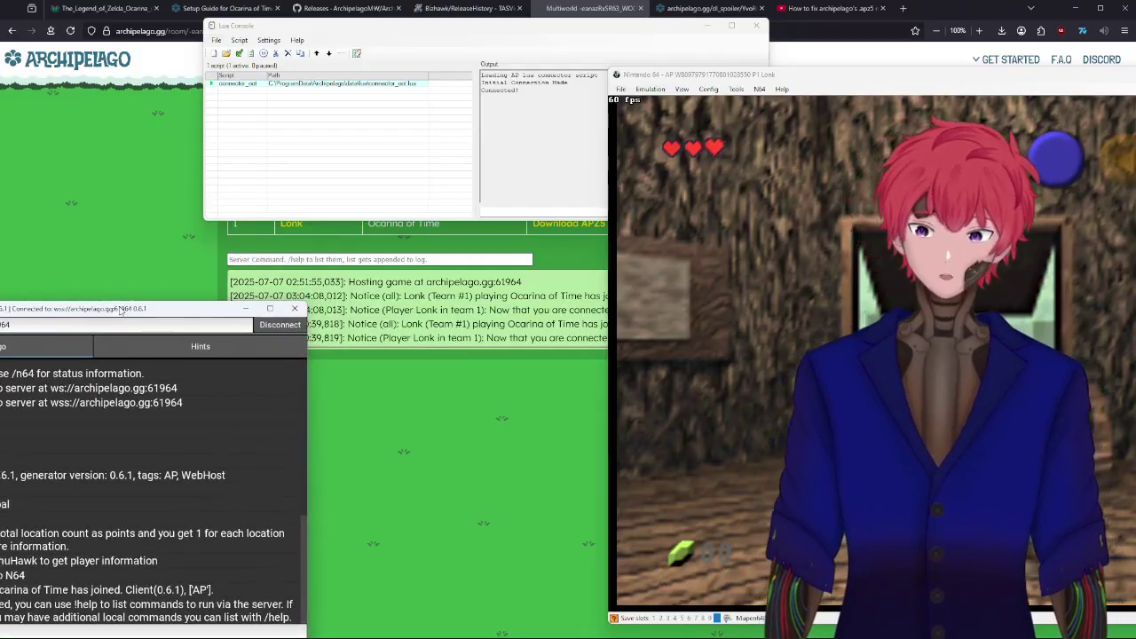
drag(178, 308, 311, 235)
click(853, 85)
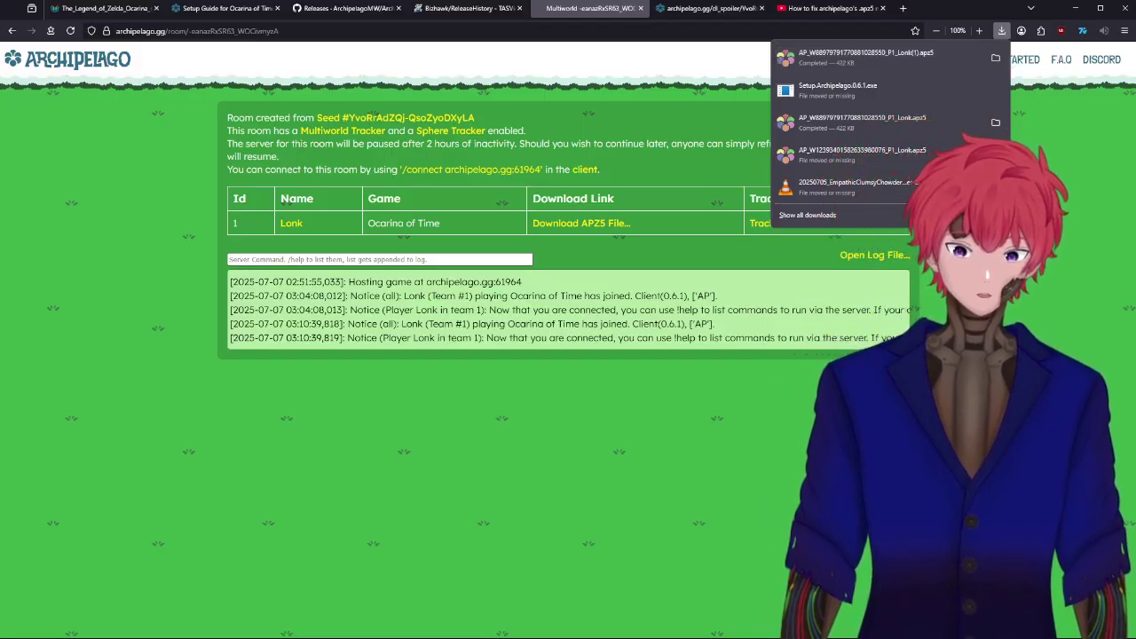
Step: Dismiss Firefox's Downloads panel to reveal the full room page and Tracker column
key(Escape)
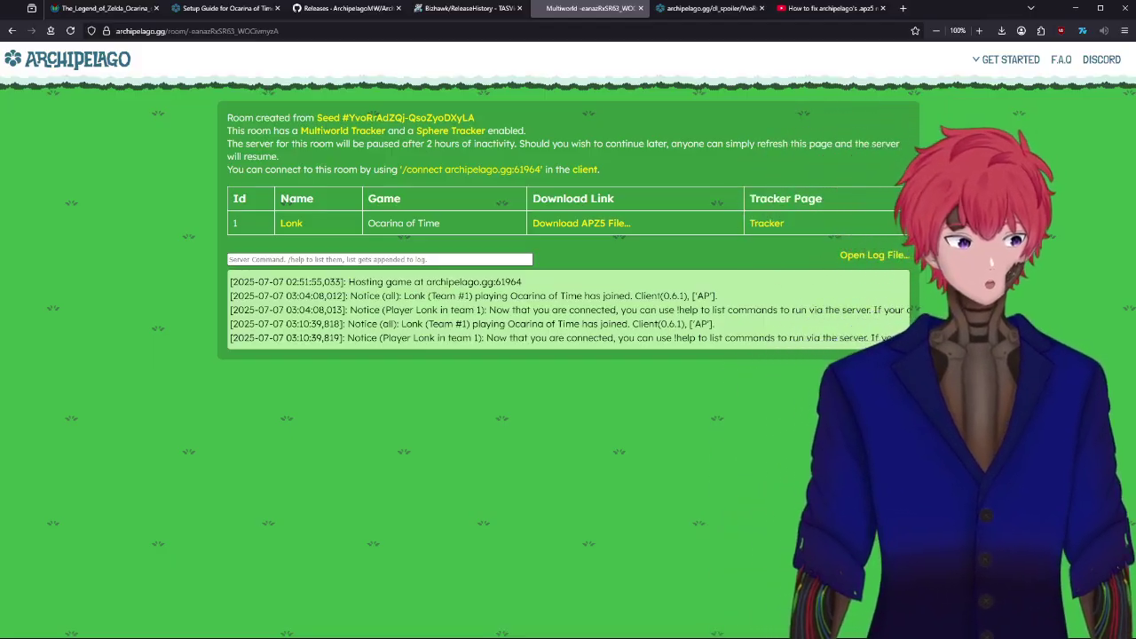
Step: Show the Downloads folder with the two .apz5 patches and the 32.0 MB .z64 ROM
key(alt+Tab)
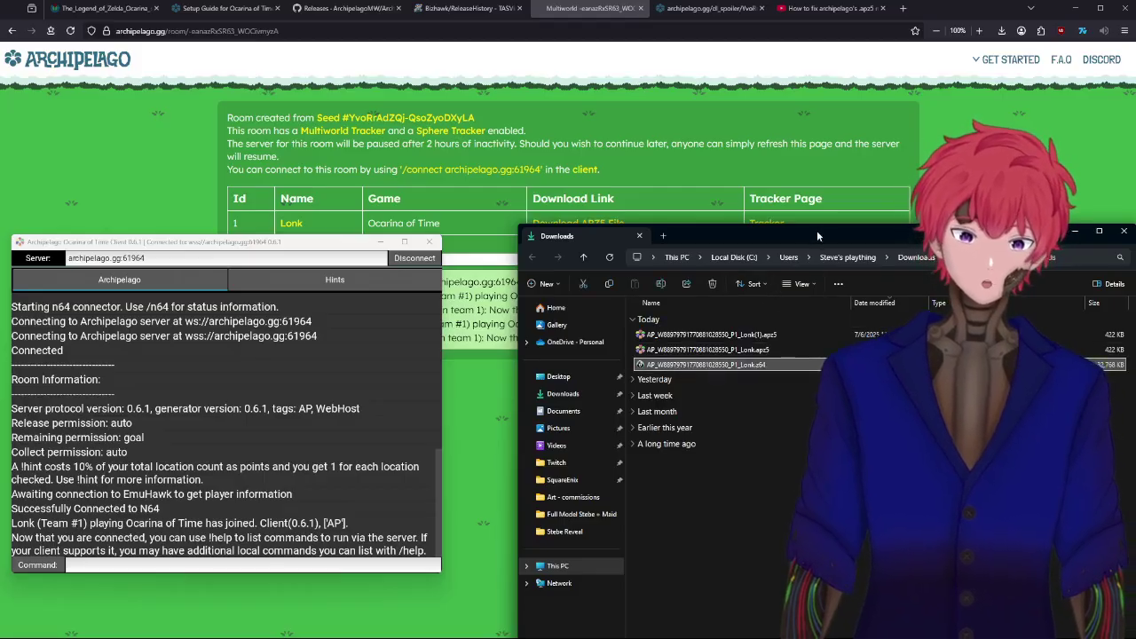
drag(816, 229, 687, 184)
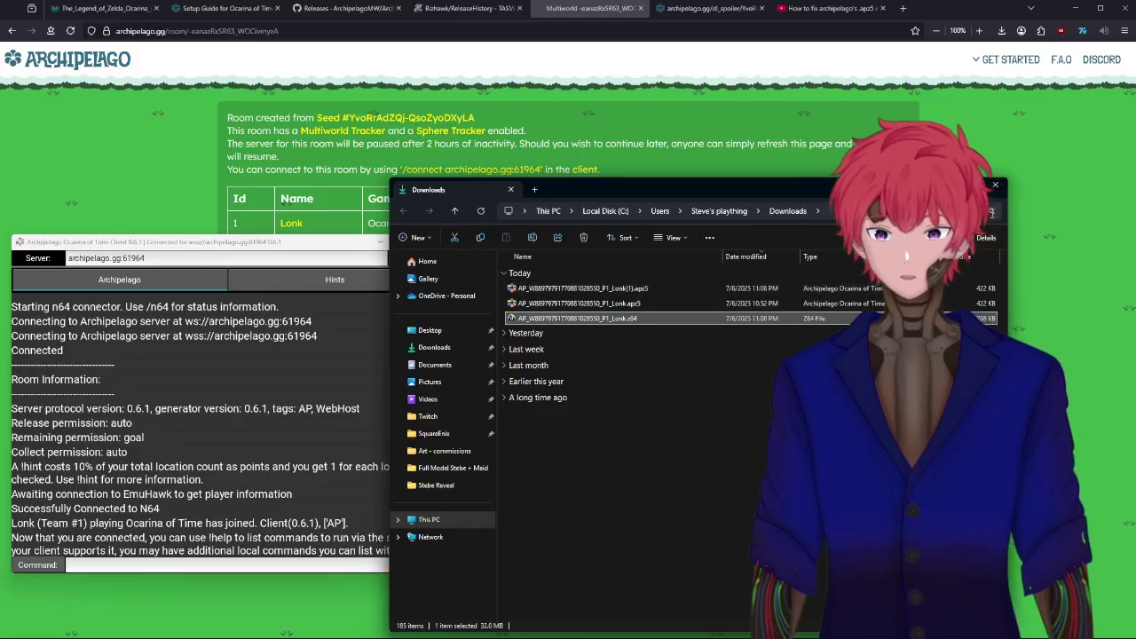
Step: Close the File Explorer Downloads window
click(1053, 190)
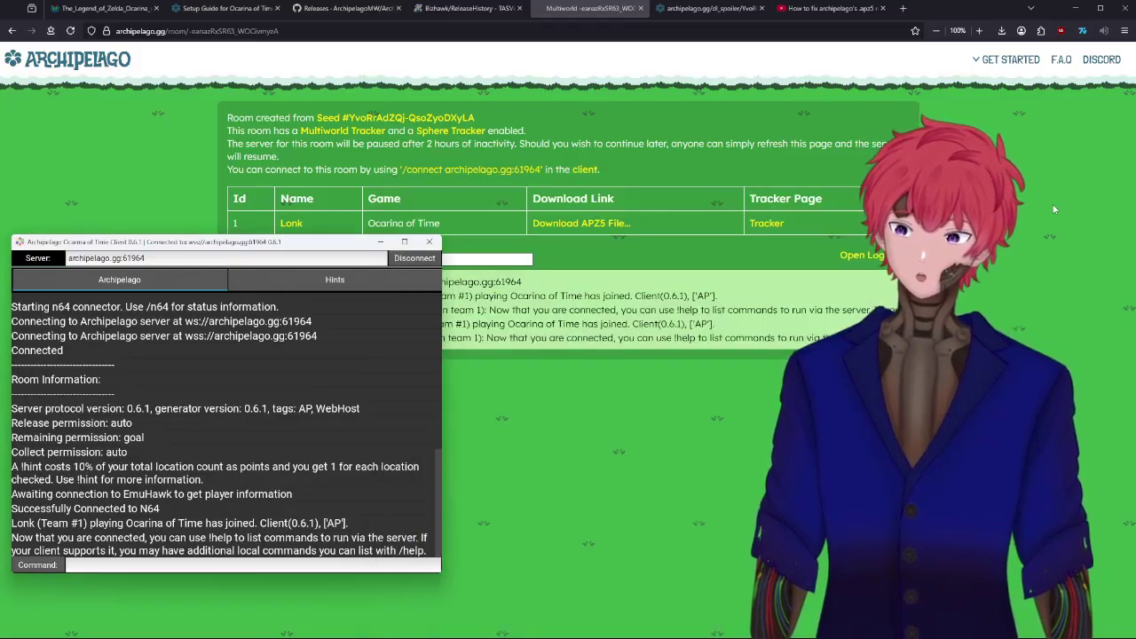